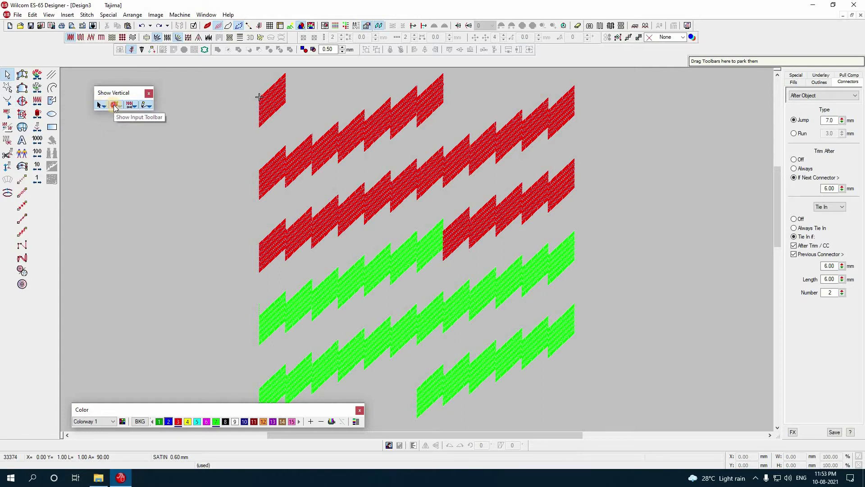
Toggle the display of the Input toolbar and reposition the floating Color toolbar over the canvas.
{"action": "left_click", "coordinate": [114, 106]}
{"action": "left_click", "coordinate": [114, 106]}
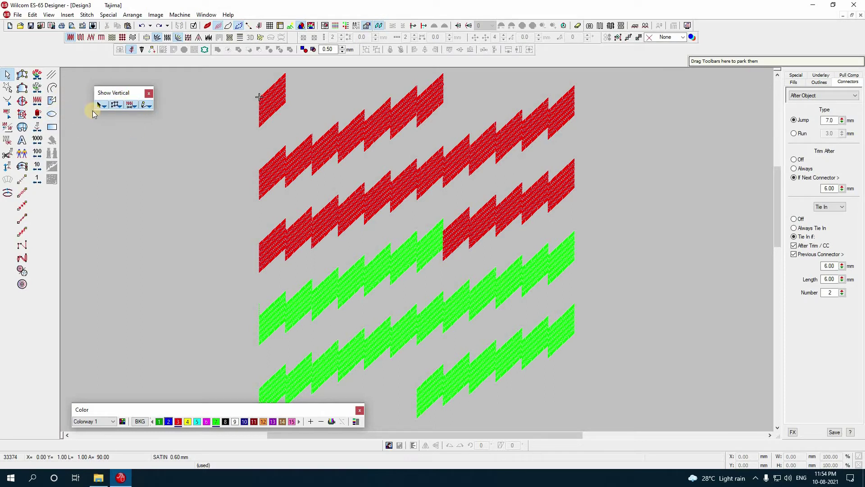
{"action": "left_click_drag", "start_coordinate": [130, 409], "coordinate": [106, 406]}
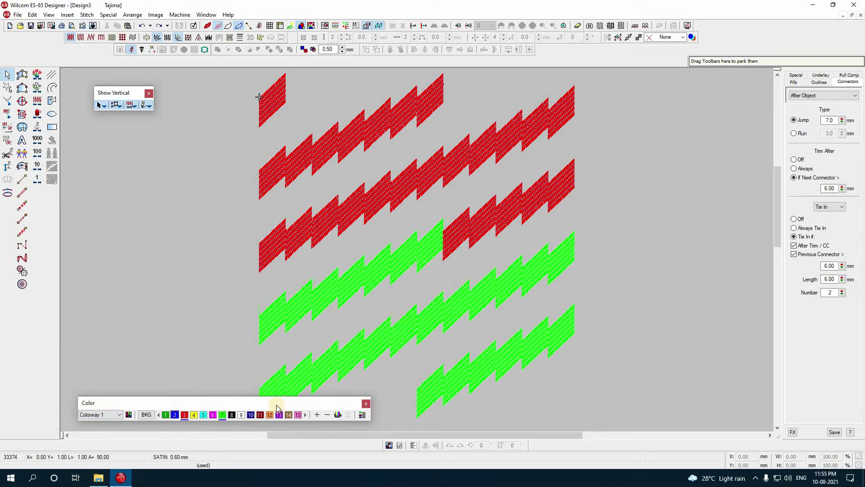
{"action": "mouse_move", "coordinate": [276, 405]}
{"action": "left_mouse_down"}
{"action": "mouse_move", "coordinate": [256, 406]}
{"action": "mouse_move", "coordinate": [267, 408]}
{"action": "left_mouse_up"}
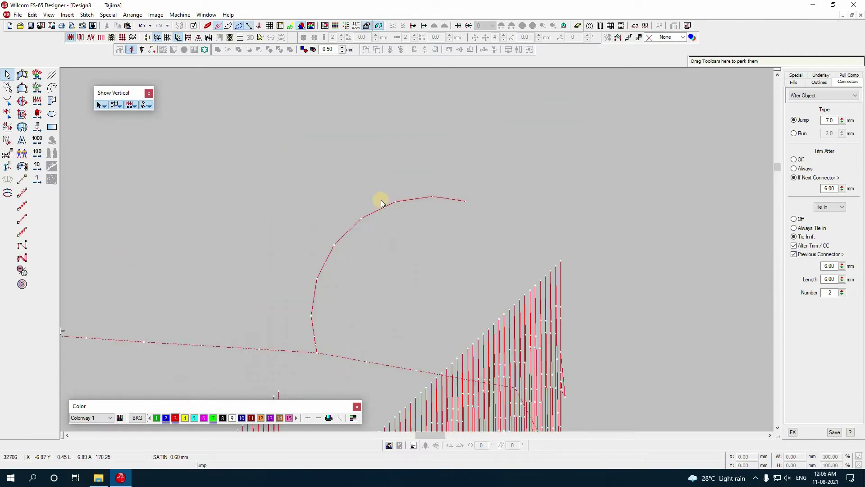
Select the curved run-stitch object above the red fill and nudge it left to about X 29.5 mm.
{"action": "scroll", "coordinate": [433, 195], "scroll_direction": "down", "scroll_amount": 1}
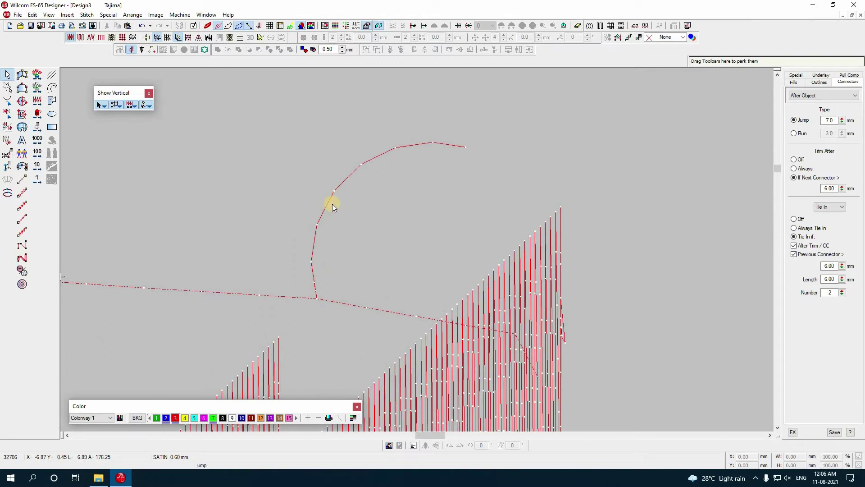
{"action": "key", "text": "shift+z"}
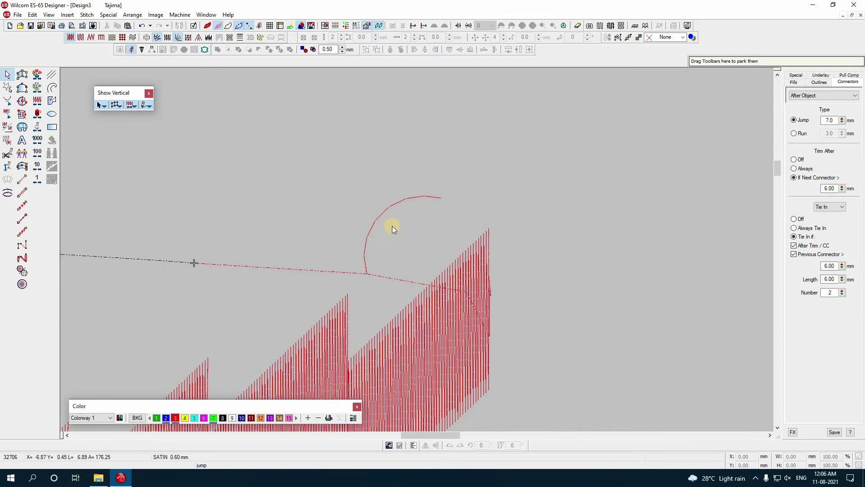
{"action": "left_click", "coordinate": [406, 238]}
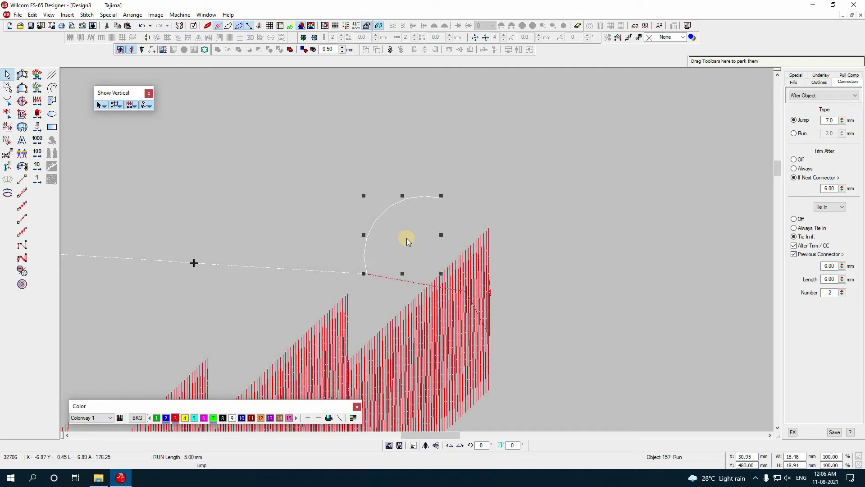
{"action": "key", "text": "Left"}
{"action": "key", "text": "Left"}
{"action": "key", "text": "Left"}
{"action": "key", "text": "Left"}
{"action": "key", "text": "Left"}
{"action": "key", "text": "Left"}
{"action": "key", "text": "Left"}
{"action": "key", "text": "Left"}
{"action": "key", "text": "Left"}
{"action": "key", "text": "Left"}
{"action": "key", "text": "Left"}
{"action": "key", "text": "Left"}
{"action": "key", "text": "Left"}
{"action": "key", "text": "Left"}
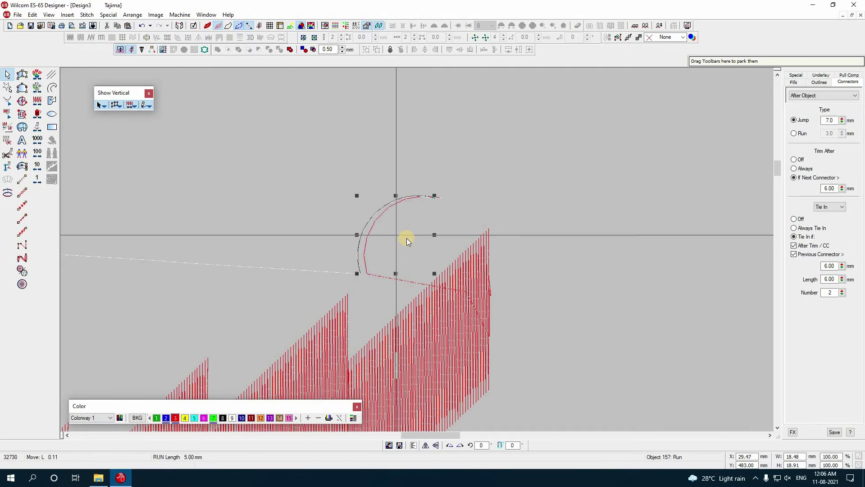
Nudge the selected run-stitch curve right to about X 33.6 mm.
{"action": "key", "text": "Right"}
{"action": "key", "text": "Right"}
{"action": "key", "text": "Right"}
{"action": "key", "text": "Right"}
{"action": "key", "text": "Right"}
{"action": "key", "text": "Right"}
{"action": "key", "text": "Right"}
{"action": "key", "text": "Right"}
{"action": "key", "text": "Right"}
{"action": "key", "text": "Right"}
{"action": "key", "text": "Right"}
{"action": "key", "text": "Right"}
{"action": "key", "text": "Right"}
{"action": "key", "text": "Right"}
{"action": "key", "text": "Right"}
{"action": "key", "text": "Right"}
{"action": "key", "text": "Right"}
{"action": "key", "text": "Right"}
{"action": "key", "text": "Right"}
{"action": "key", "text": "Right"}
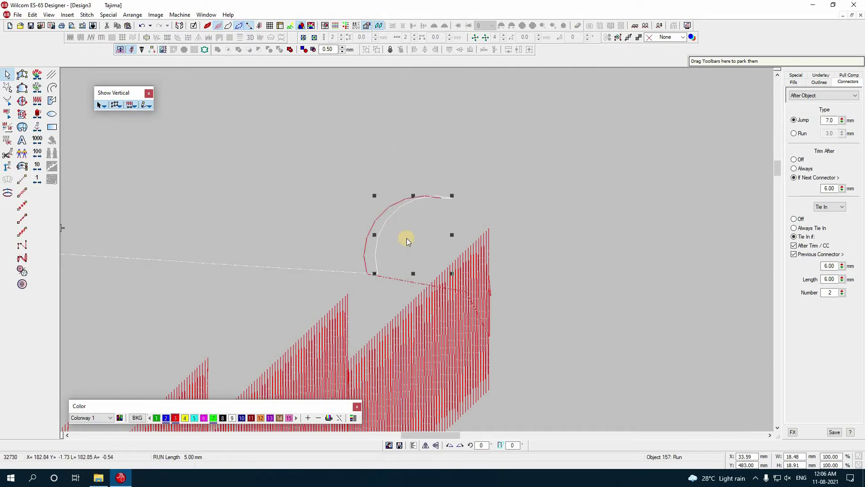
Nudge the selected run-stitch curve up to about Y 485.4 mm and back down.
{"action": "key", "text": "Up"}
{"action": "key", "text": "Up"}
{"action": "key", "text": "Up"}
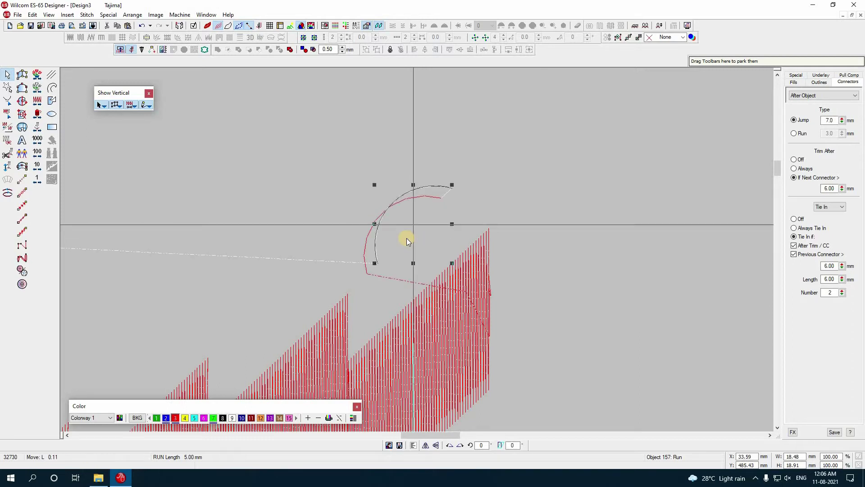
{"action": "key", "text": "Down"}
{"action": "key", "text": "Down"}
{"action": "key", "text": "Down"}
{"action": "key", "text": "Down"}
{"action": "key", "text": "Down"}
{"action": "key", "text": "Down"}
{"action": "key", "text": "Down"}
{"action": "key", "text": "Down"}
{"action": "key", "text": "Down"}
{"action": "key", "text": "Down"}
Move the run-stitch curve freely away from the other arc to about X 8.7 mm, Y 504 mm, and reselect it.
{"action": "left_click", "coordinate": [363, 206]}
{"action": "mouse_move", "coordinate": [311, 186]}
{"action": "left_mouse_down"}
{"action": "mouse_move", "coordinate": [300, 187]}
{"action": "mouse_move", "coordinate": [307, 191]}
{"action": "left_mouse_up"}
{"action": "left_click_drag", "start_coordinate": [327, 139], "coordinate": [429, 191]}
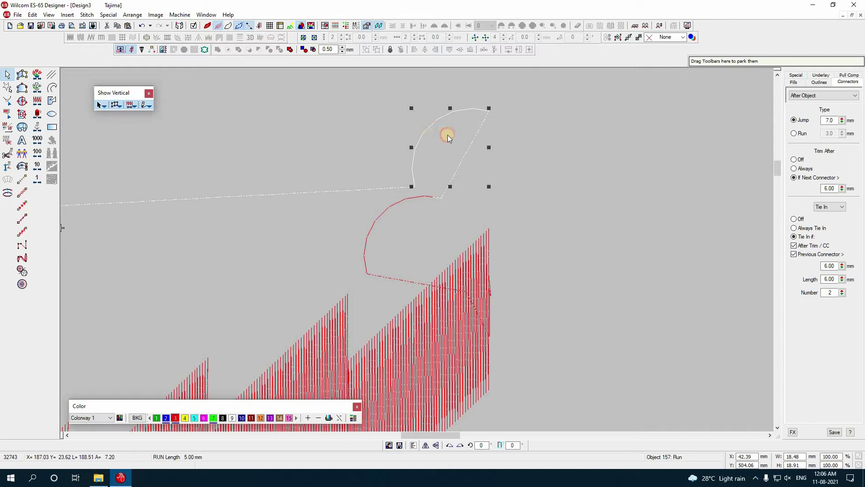
{"action": "left_click_drag", "start_coordinate": [447, 135], "coordinate": [295, 202]}
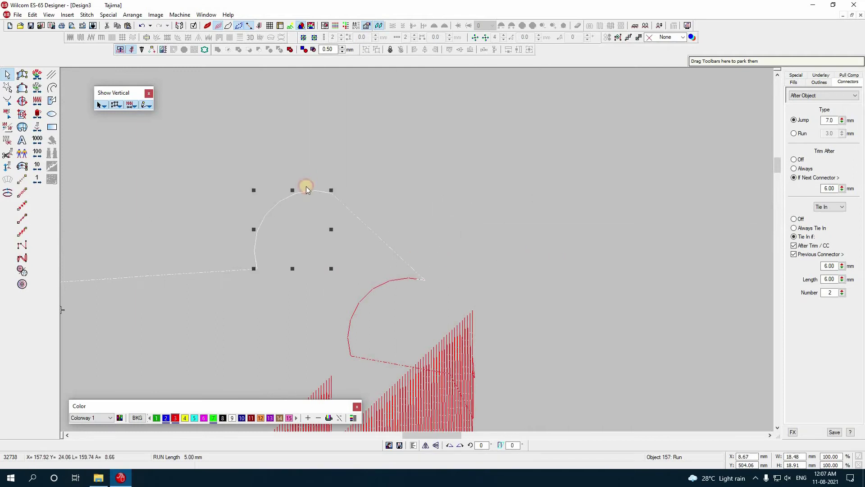
{"action": "key", "text": "Escape"}
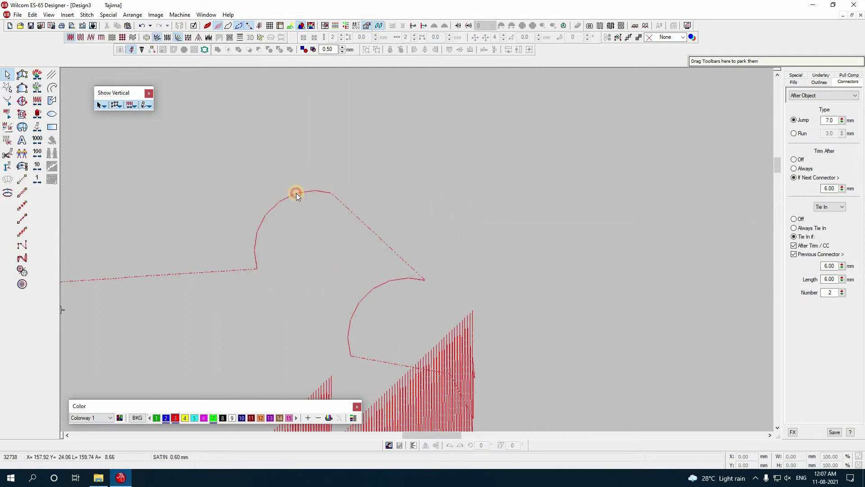
{"action": "left_click", "coordinate": [296, 193]}
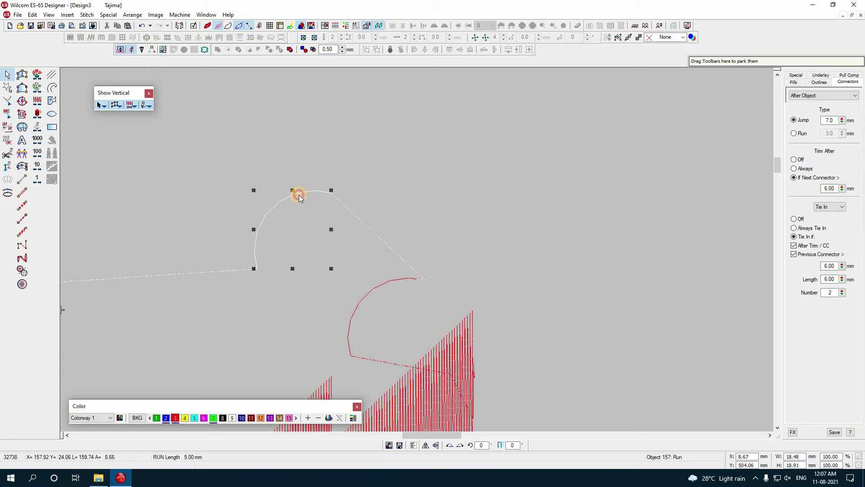
{"action": "left_click_drag", "start_coordinate": [399, 210], "coordinate": [413, 228]}
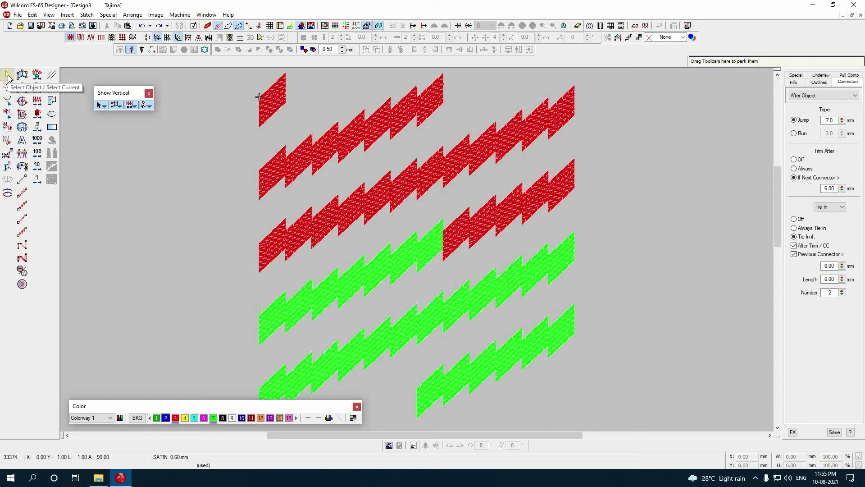
Select the group of red blocks in the second stripe with Select Object and clear the selection.
{"action": "left_click", "coordinate": [8, 78]}
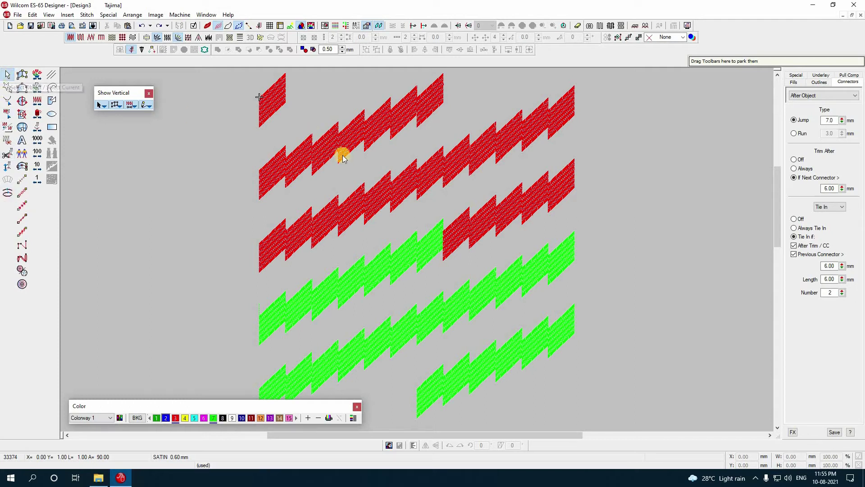
{"action": "left_click", "coordinate": [402, 116]}
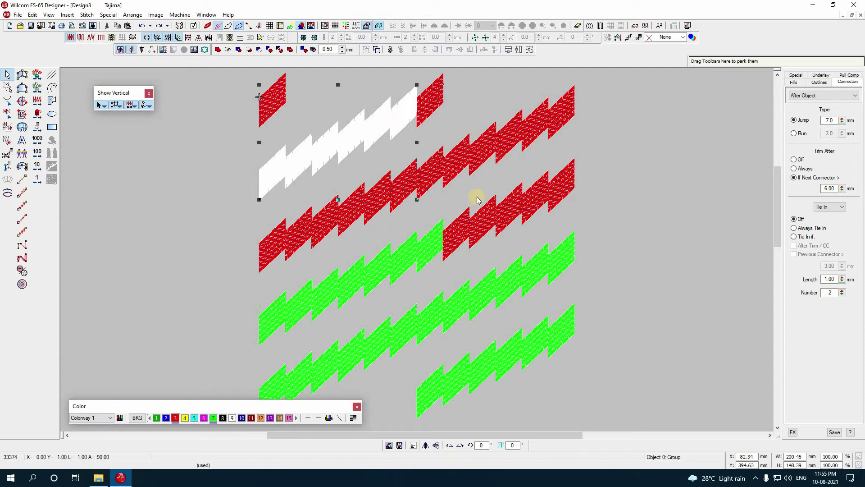
{"action": "key", "text": "Escape"}
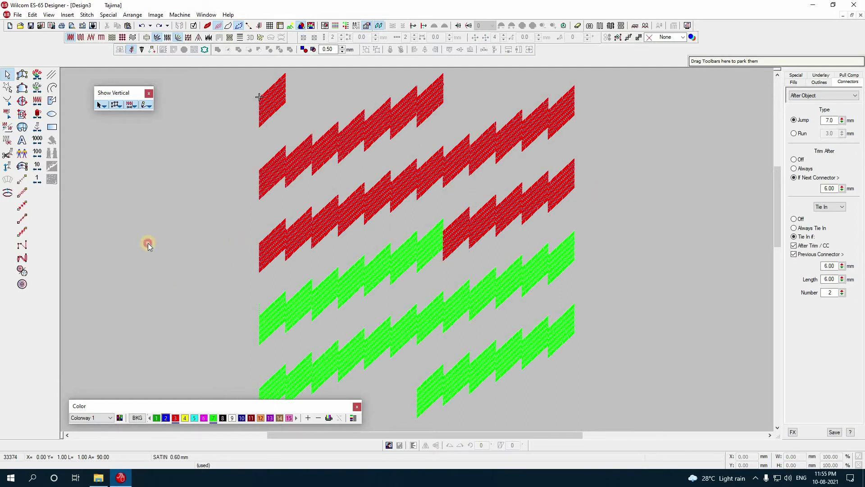
Digitize a run-stitch arc about 74 mm wide and 115 mm high beside the striped pattern and deselect it.
{"action": "key", "text": "r"}
{"action": "right_click", "coordinate": [162, 278]}
{"action": "right_click", "coordinate": [145, 212]}
{"action": "right_click", "coordinate": [195, 190]}
{"action": "key", "text": "Return"}
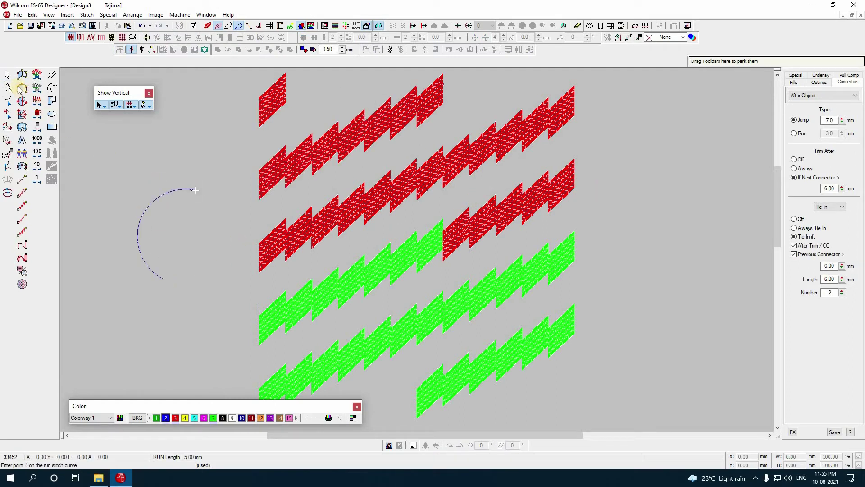
{"action": "left_click", "coordinate": [9, 75]}
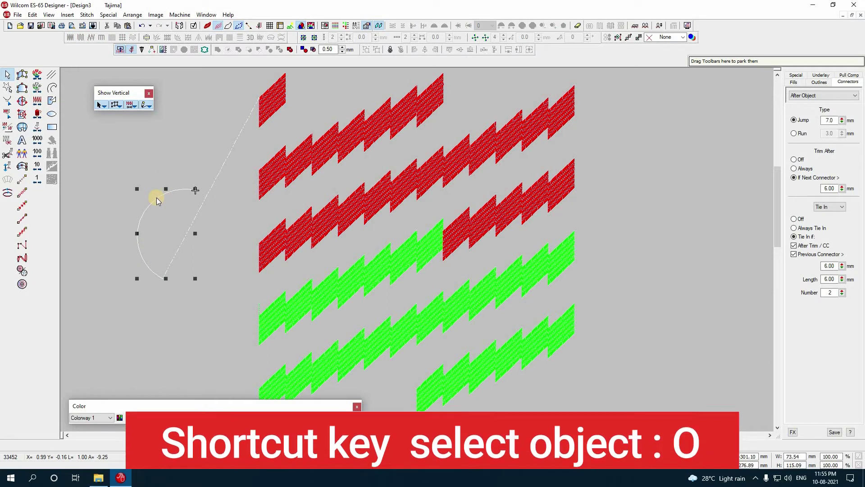
{"action": "left_click", "coordinate": [120, 170]}
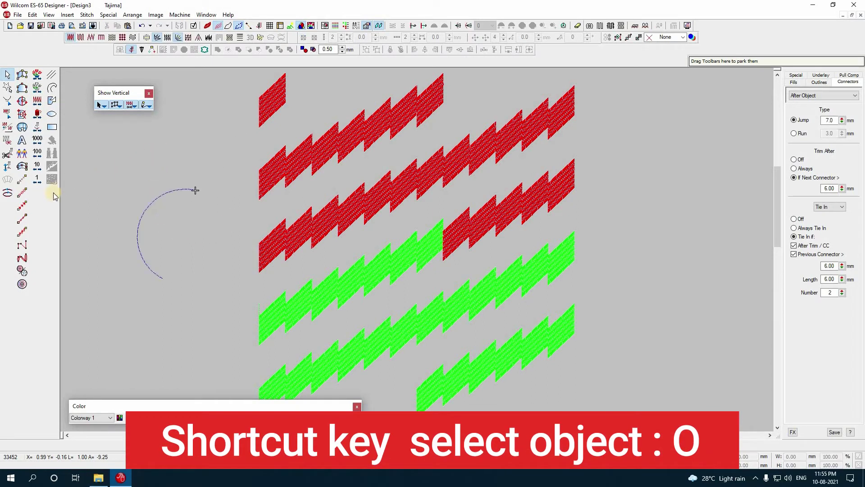
Digitize a curved satin column from three point pairs inside the blue arc.
{"action": "left_click", "coordinate": [156, 252]}
{"action": "left_click", "coordinate": [156, 230]}
{"action": "left_click", "coordinate": [174, 255]}
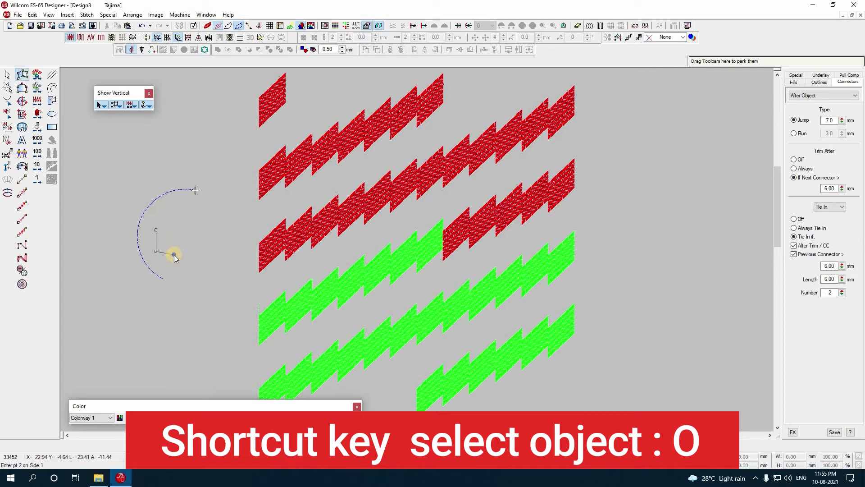
{"action": "left_click", "coordinate": [177, 231]}
{"action": "left_click", "coordinate": [174, 254]}
{"action": "left_click", "coordinate": [201, 238]}
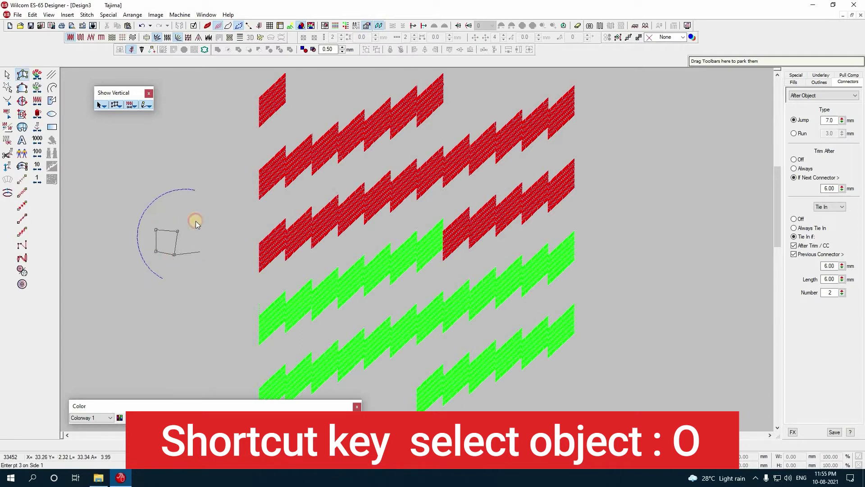
{"action": "left_click", "coordinate": [197, 224]}
{"action": "key", "text": "Return"}
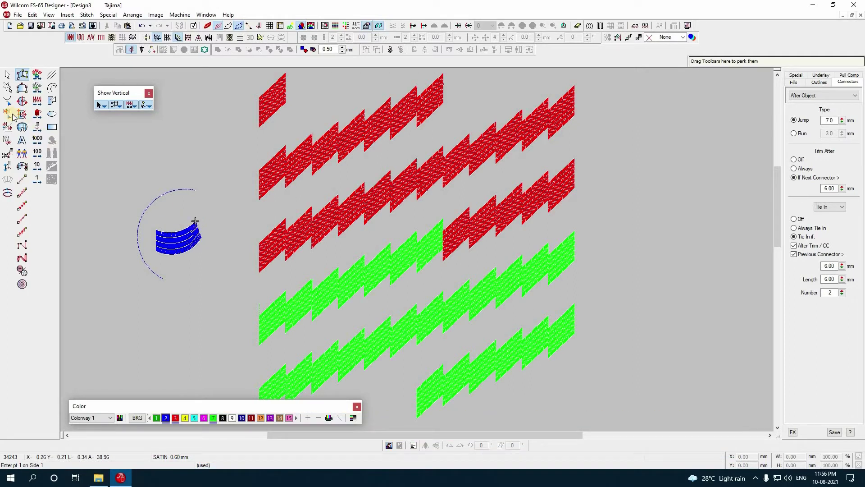
Try Select Object on the new satin column, clear the selection and reactivate the column input tool.
{"action": "left_click", "coordinate": [7, 75]}
{"action": "left_click", "coordinate": [197, 226]}
{"action": "left_click", "coordinate": [213, 214]}
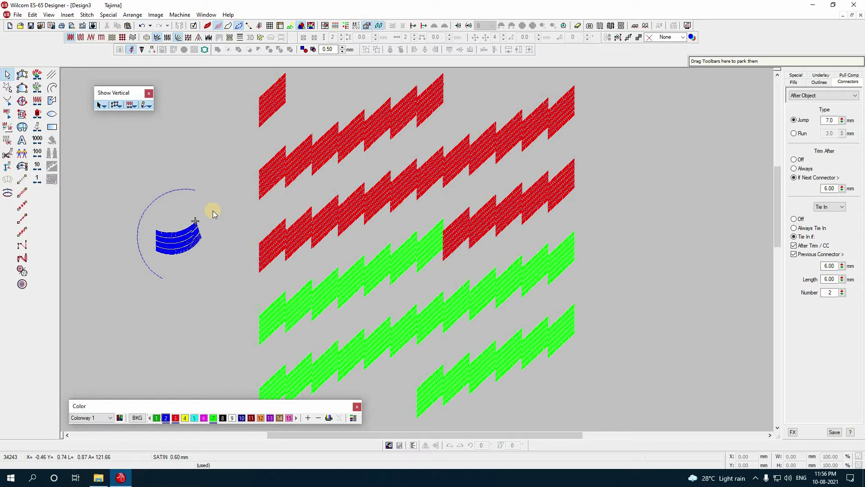
{"action": "key", "text": "a"}
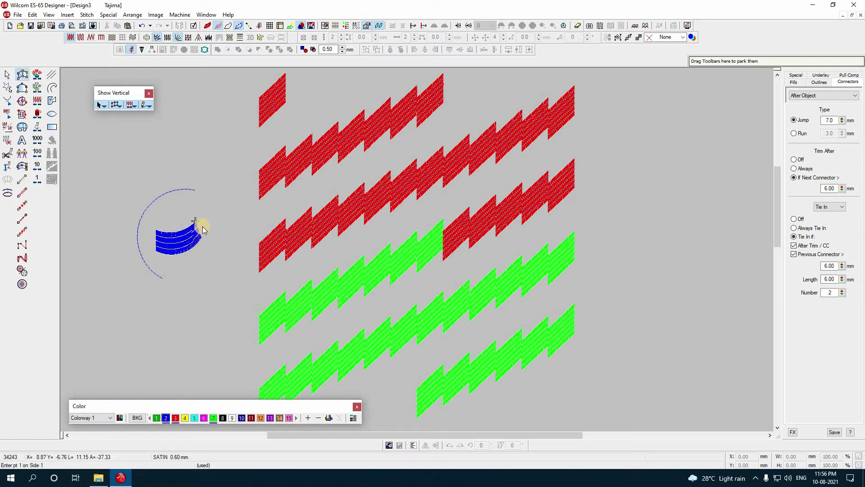
Select two neighbouring blocks of the long red stripe one after the other with Select Object and clear the selection.
{"action": "left_click", "coordinate": [8, 79]}
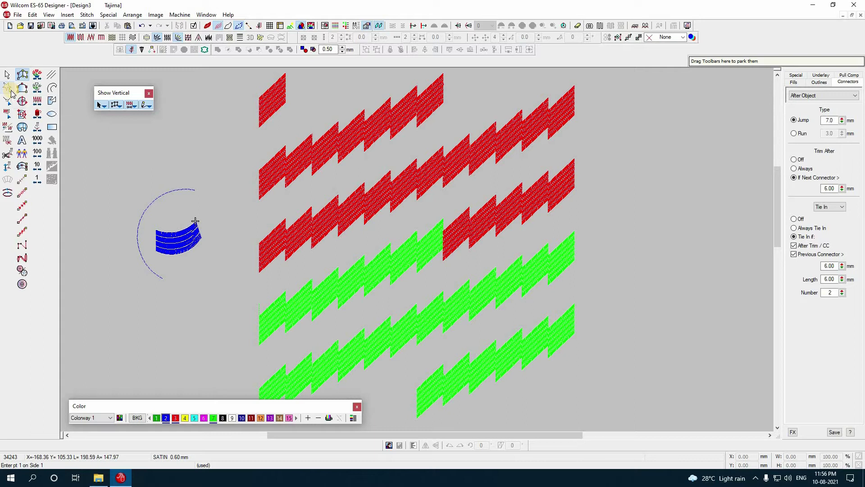
{"action": "scroll", "coordinate": [338, 242], "scroll_direction": "up", "scroll_amount": 2}
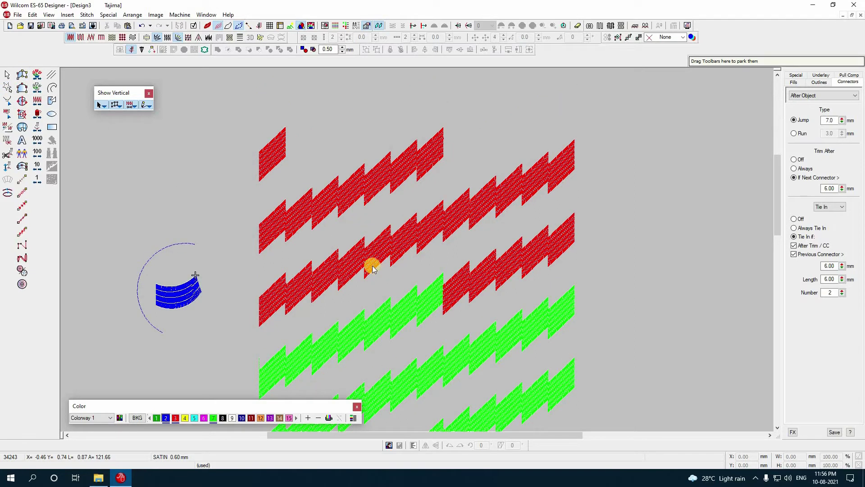
{"action": "left_click", "coordinate": [352, 260]}
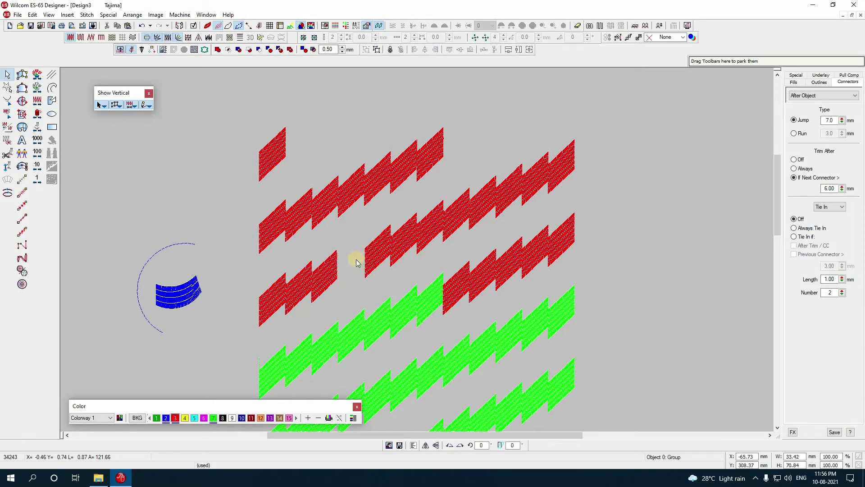
{"action": "left_click", "coordinate": [381, 250]}
{"action": "left_click", "coordinate": [405, 205]}
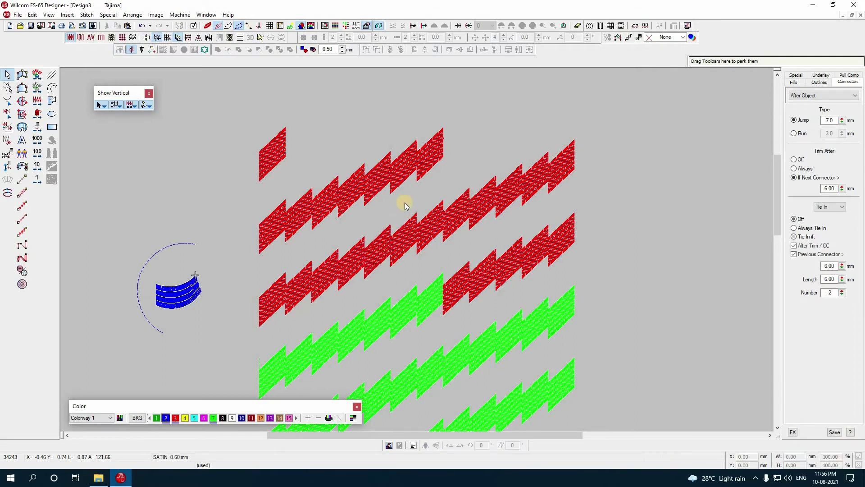
Box-select the two neighbouring blocks in the middle of the long red stripe and clear the selection.
{"action": "left_click_drag", "start_coordinate": [342, 295], "coordinate": [344, 296]}
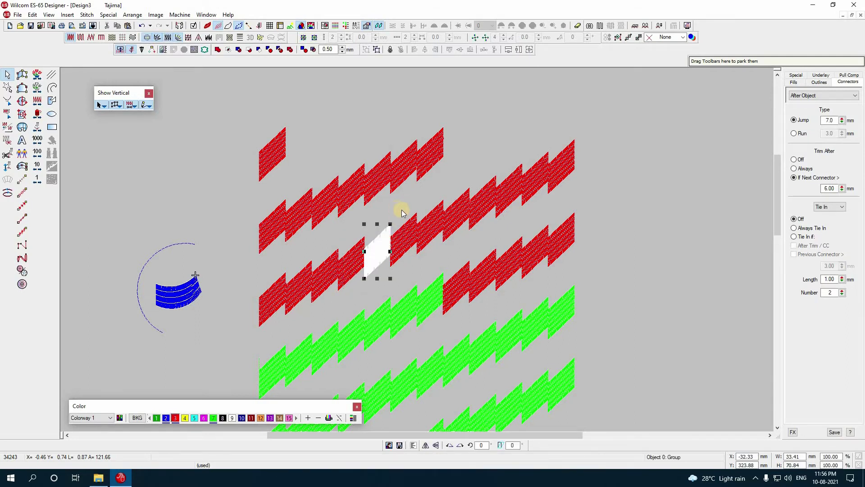
{"action": "left_click_drag", "start_coordinate": [403, 211], "coordinate": [352, 296]}
{"action": "left_click_drag", "start_coordinate": [400, 213], "coordinate": [331, 298]}
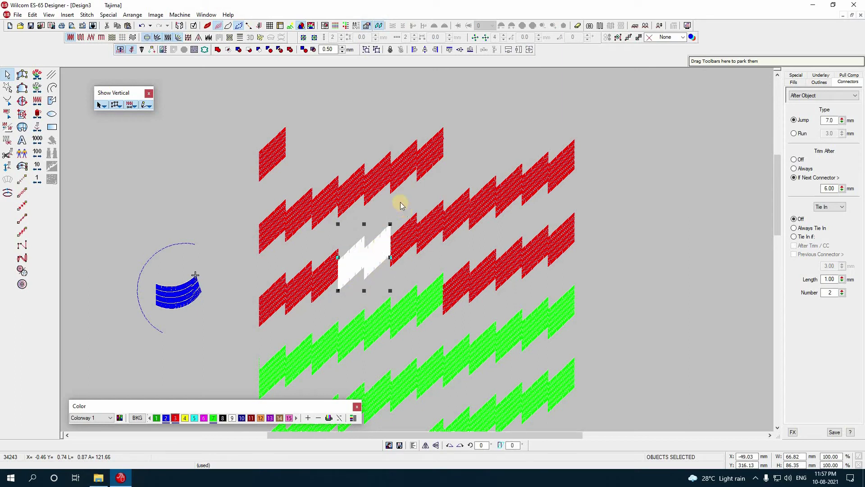
{"action": "key", "text": "Delete"}
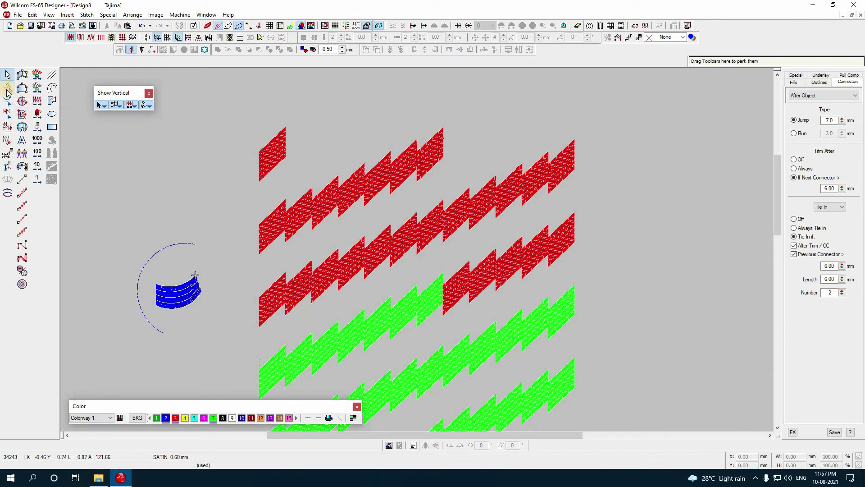
Lasso-select the three neighbouring blocks in the middle of the long red stripe and clear the selection.
{"action": "left_click", "coordinate": [7, 88]}
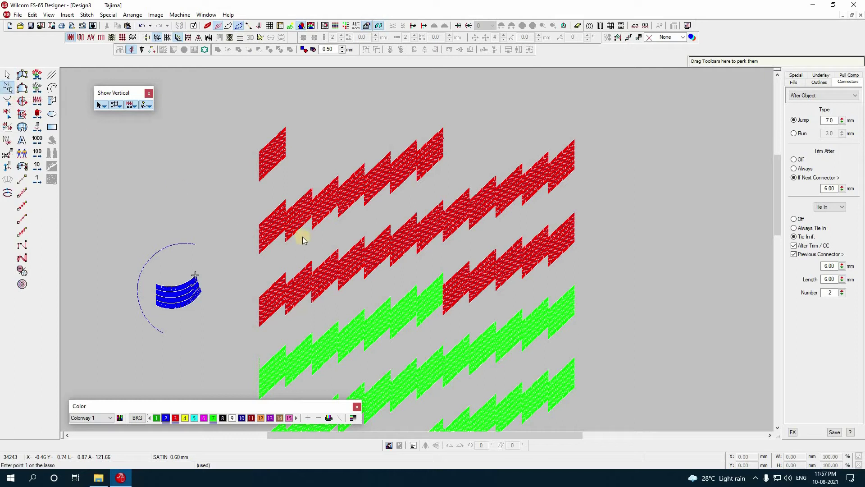
{"action": "left_click", "coordinate": [402, 232]}
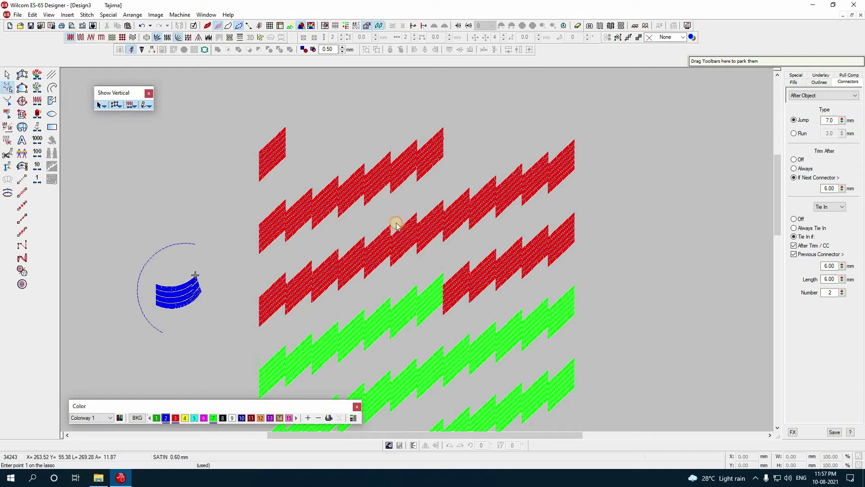
{"action": "left_click", "coordinate": [390, 214]}
{"action": "left_click", "coordinate": [362, 222]}
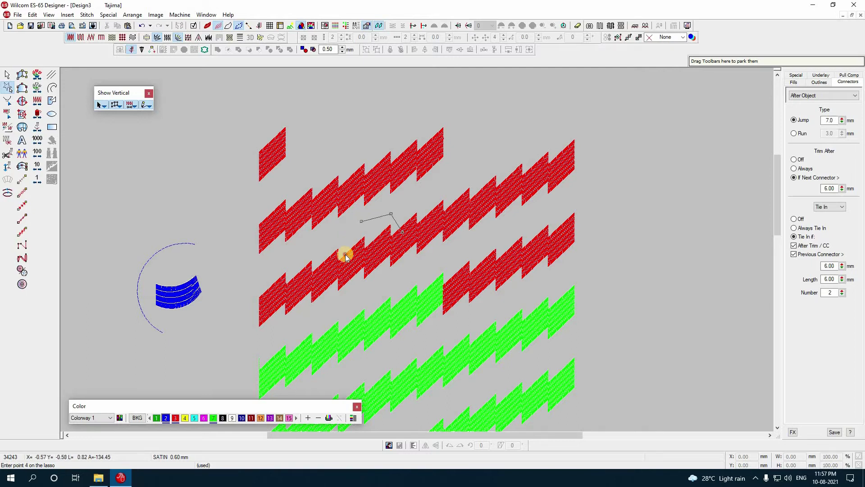
{"action": "left_click", "coordinate": [345, 255]}
{"action": "left_click", "coordinate": [354, 293]}
{"action": "left_click", "coordinate": [387, 290]}
{"action": "left_click", "coordinate": [401, 269]}
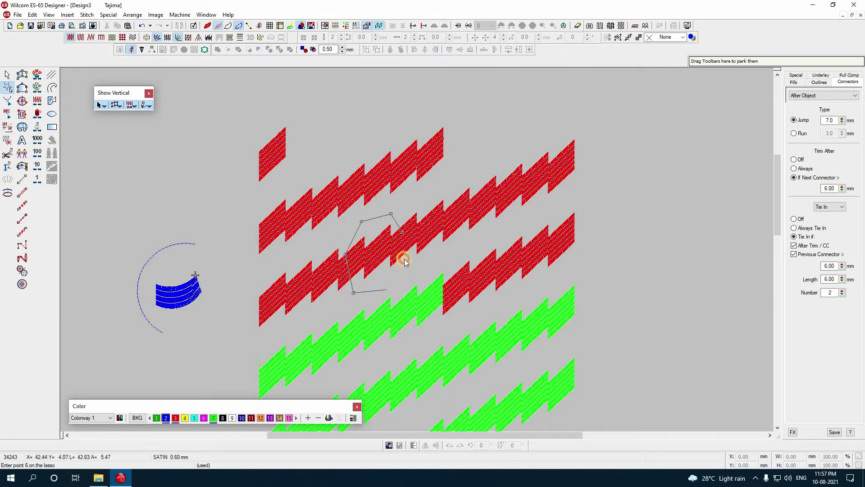
{"action": "left_click", "coordinate": [405, 247]}
{"action": "left_click", "coordinate": [403, 233]}
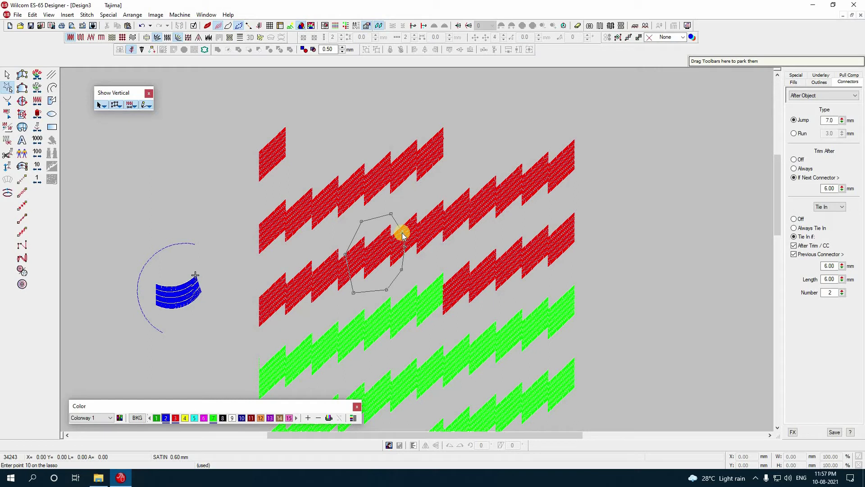
{"action": "key", "text": "Return"}
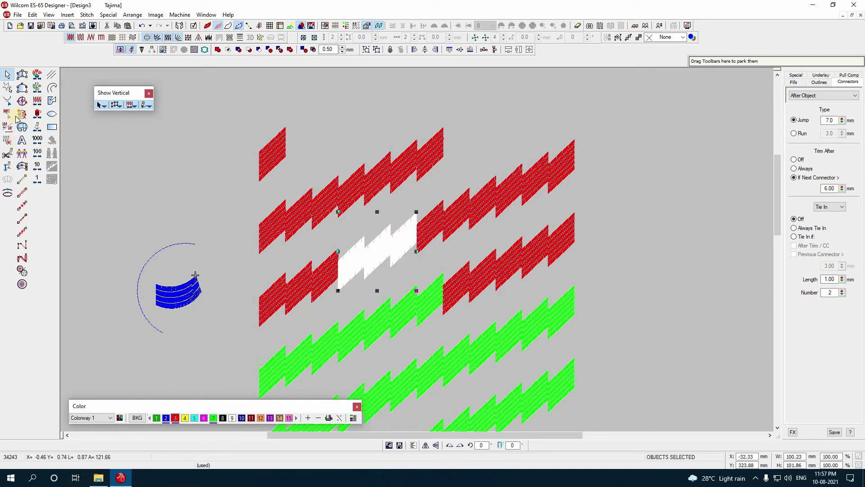
{"action": "left_click", "coordinate": [450, 252]}
Draw a nine-point lasso around the isolated red block above the stripes to select it, and clear the selection.
{"action": "left_click", "coordinate": [7, 88]}
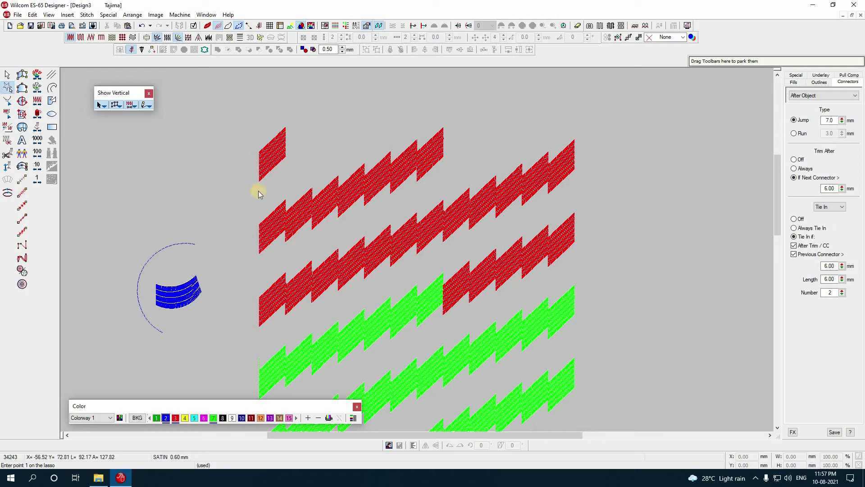
{"action": "left_click", "coordinate": [249, 200]}
{"action": "left_click", "coordinate": [274, 196]}
{"action": "left_click", "coordinate": [295, 162]}
{"action": "left_click", "coordinate": [298, 137]}
{"action": "left_click", "coordinate": [288, 104]}
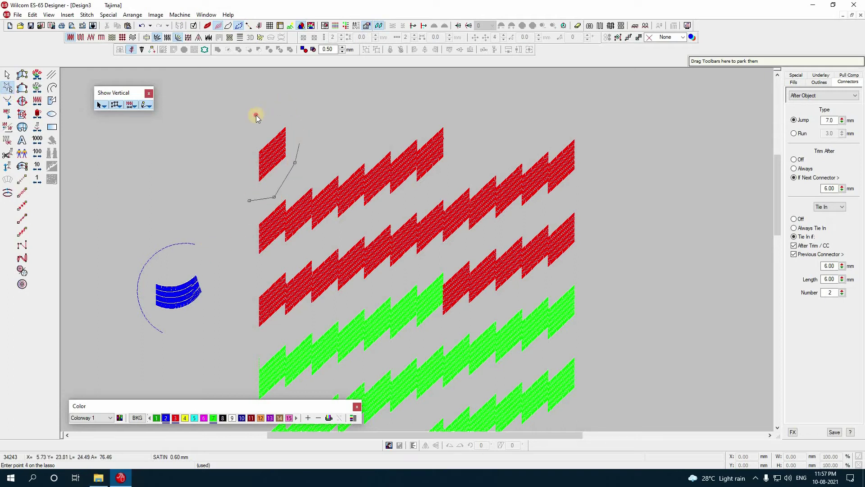
{"action": "left_click", "coordinate": [256, 116]}
{"action": "left_click", "coordinate": [245, 132]}
{"action": "left_click", "coordinate": [237, 171]}
{"action": "left_click", "coordinate": [242, 185]}
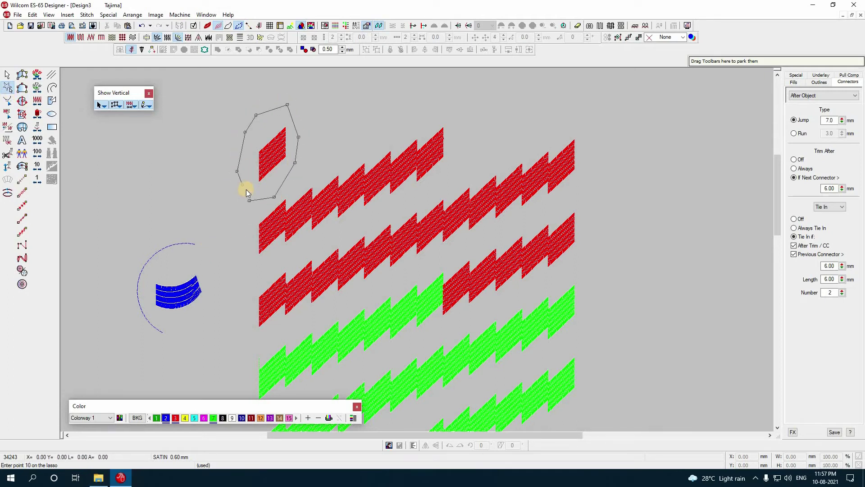
{"action": "key", "text": "Return"}
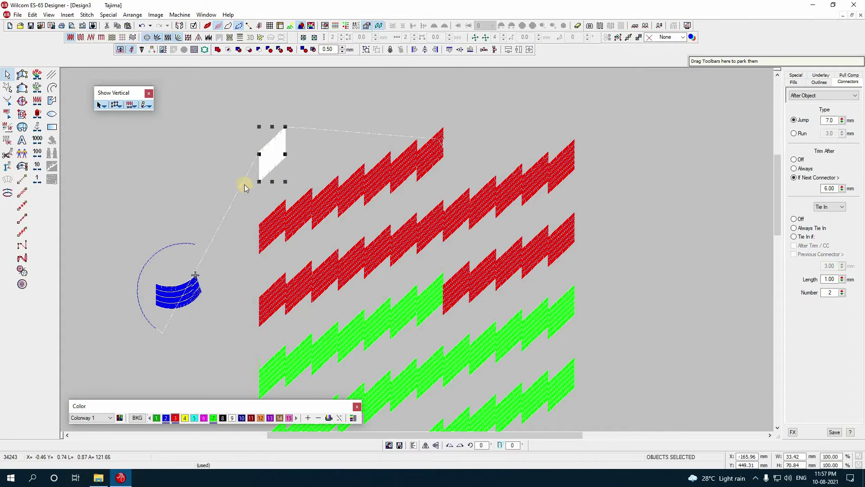
{"action": "left_click", "coordinate": [340, 125]}
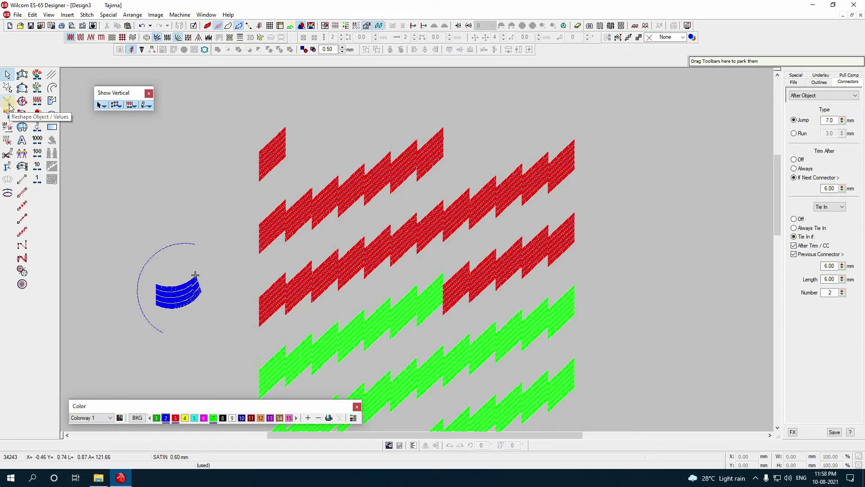
Select the isolated red block, show its control points with Reshape Object and leave the reshape mode.
{"action": "left_click", "coordinate": [271, 162]}
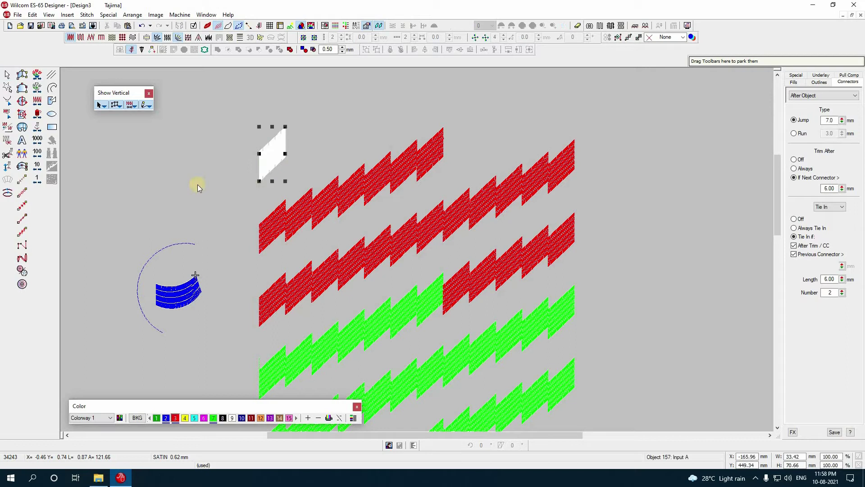
{"action": "left_click", "coordinate": [285, 162]}
{"action": "left_click", "coordinate": [285, 162]}
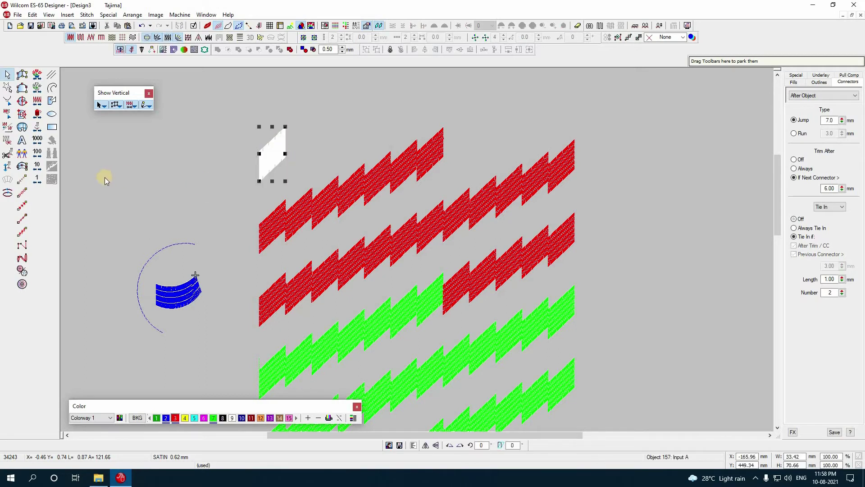
{"action": "left_click", "coordinate": [7, 101]}
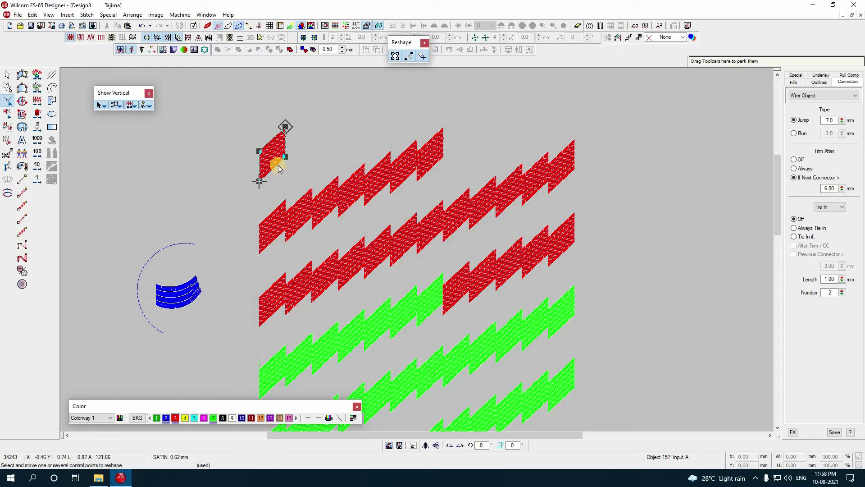
{"action": "key", "text": "Escape"}
Reselect the isolated red block after trying the blue satin column, reopen it in Reshape Object and exit without changes.
{"action": "left_click", "coordinate": [272, 147]}
{"action": "left_click", "coordinate": [180, 286]}
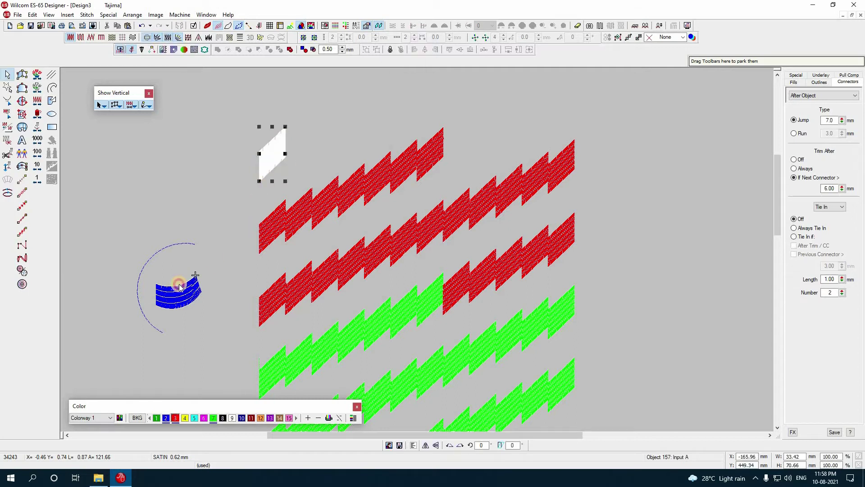
{"action": "left_click", "coordinate": [266, 164]}
{"action": "left_click", "coordinate": [247, 183]}
{"action": "left_click", "coordinate": [270, 156]}
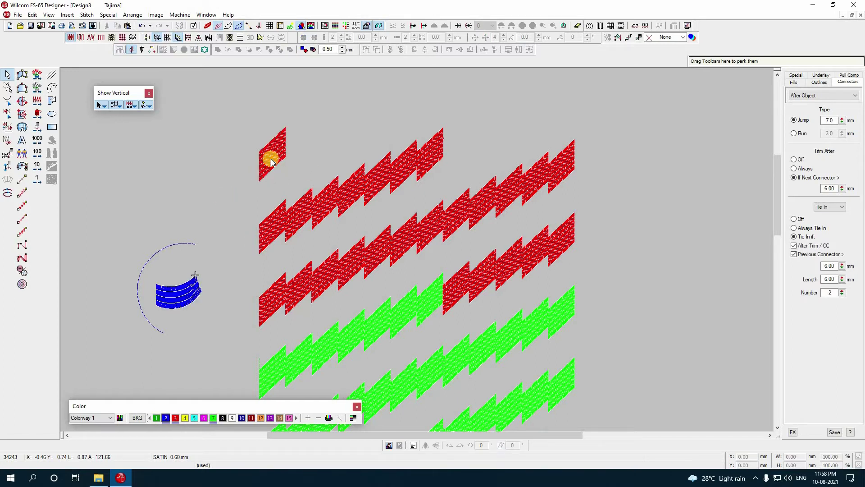
{"action": "key", "text": "h"}
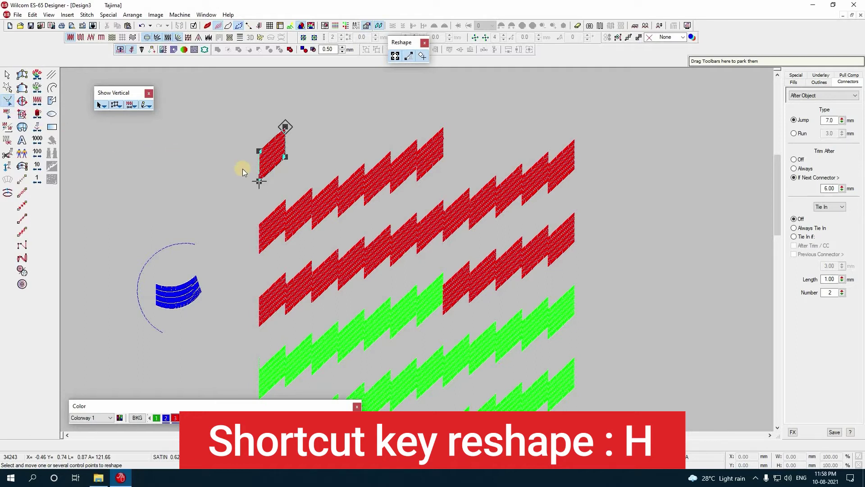
{"action": "key", "text": "Escape"}
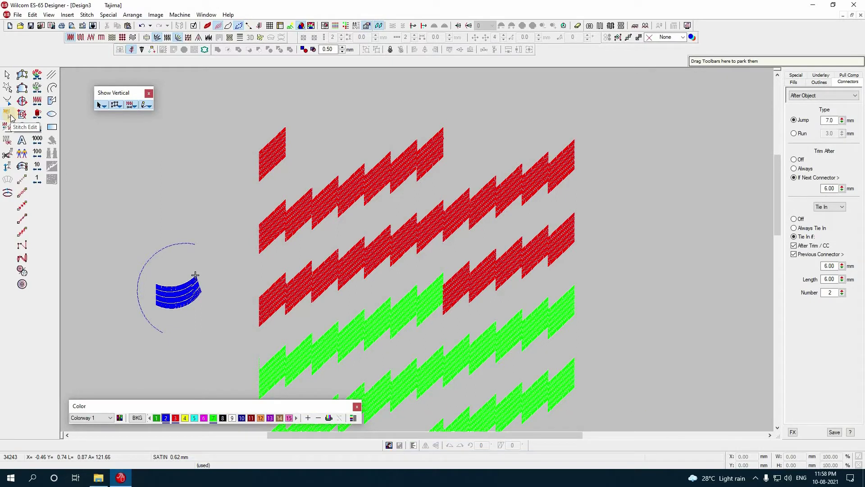
Examine the stitches of the isolated red block up close with Stitch Edit, selecting one near its middle and clearing the selection.
{"action": "key", "text": "b"}
{"action": "left_click_drag", "start_coordinate": [247, 120], "coordinate": [294, 193]}
{"action": "key", "text": "b"}
{"action": "left_click_drag", "start_coordinate": [329, 119], "coordinate": [518, 347]}
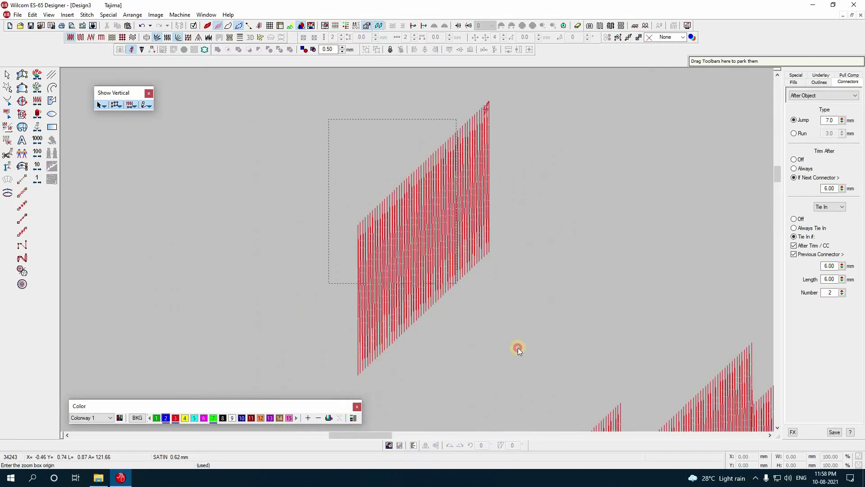
{"action": "left_click", "coordinate": [518, 347]}
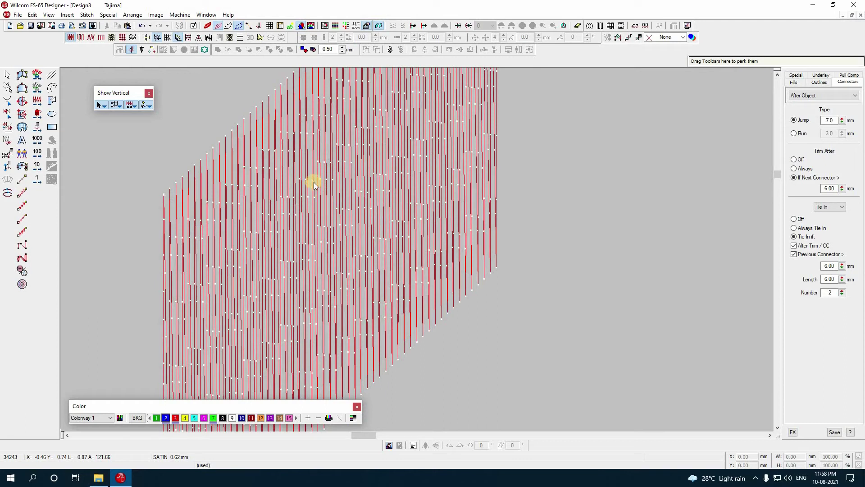
{"action": "left_click", "coordinate": [8, 114]}
{"action": "left_click", "coordinate": [333, 180]}
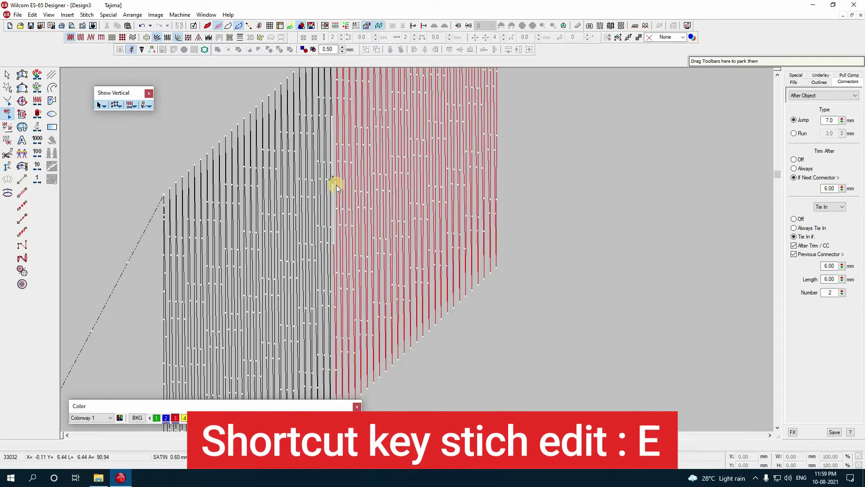
{"action": "key", "text": "Escape"}
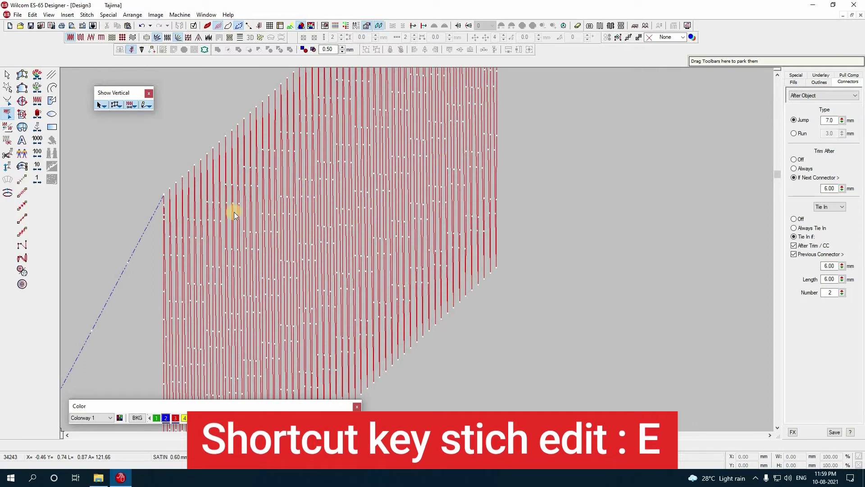
Select individual stitches with Stitch Edit, two along the red block's upper edge and one inside its fill.
{"action": "left_click", "coordinate": [226, 139]}
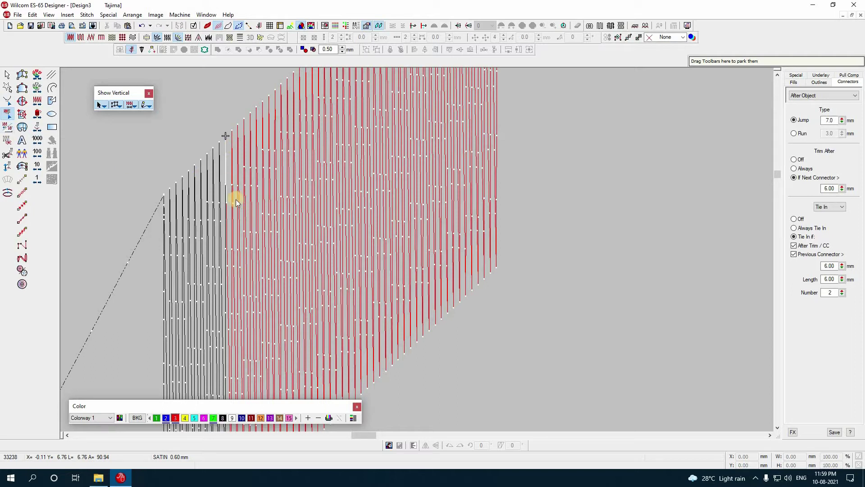
{"action": "key", "text": "Escape"}
{"action": "left_click", "coordinate": [7, 116]}
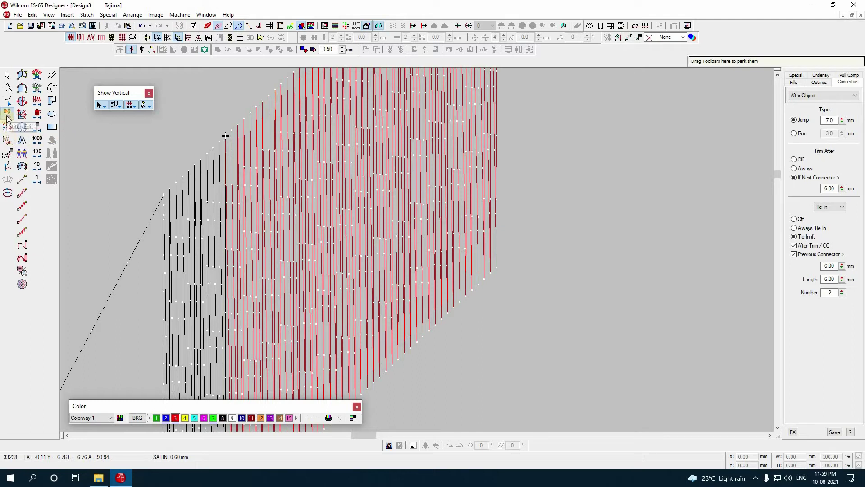
{"action": "left_click", "coordinate": [243, 120]}
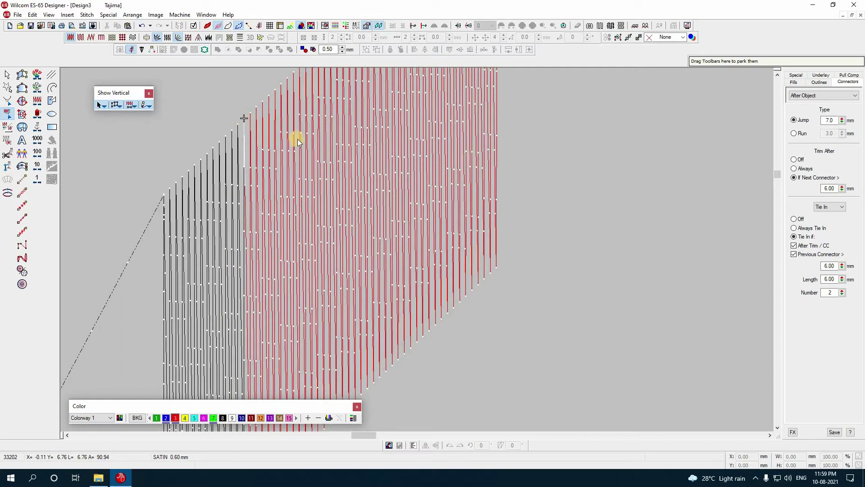
{"action": "left_click", "coordinate": [388, 127]}
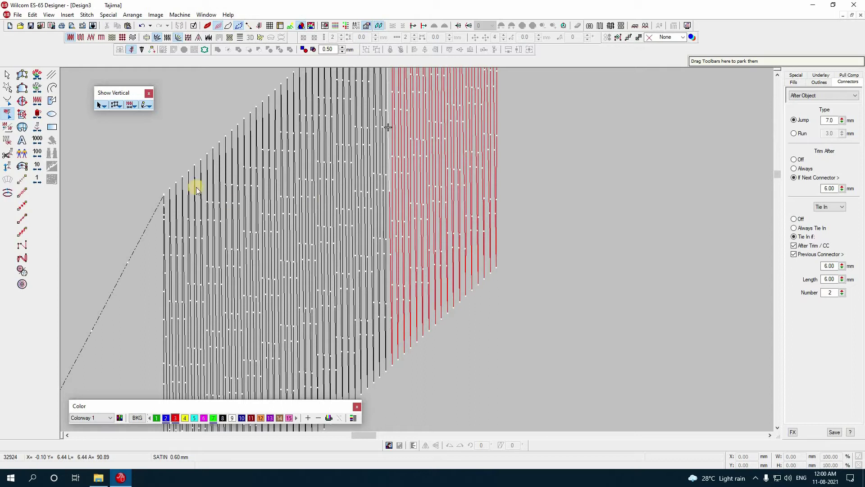
Travel back and forth stitch by stitch along the jump connector to the red block's upper corner.
{"action": "left_click", "coordinate": [8, 129]}
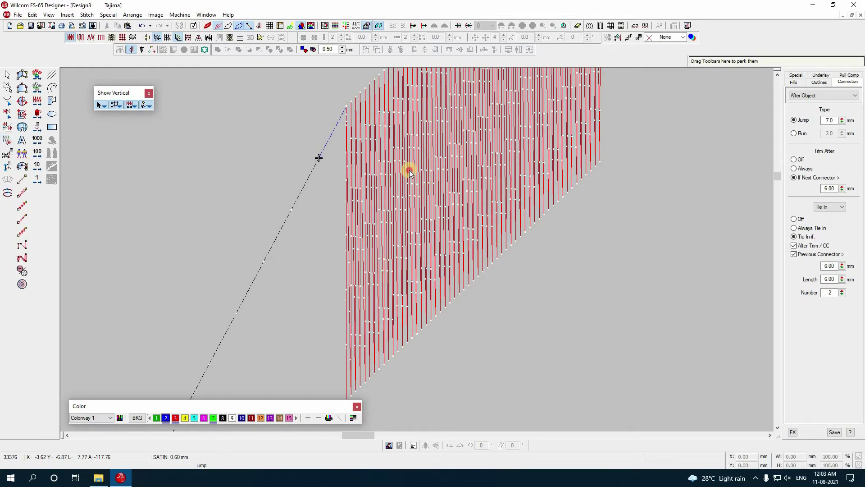
{"action": "left_click", "coordinate": [349, 117]}
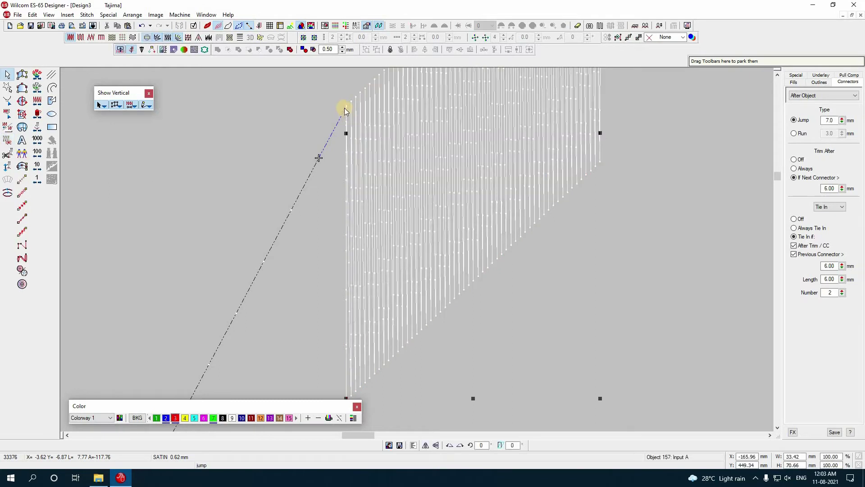
{"action": "left_click", "coordinate": [300, 119]}
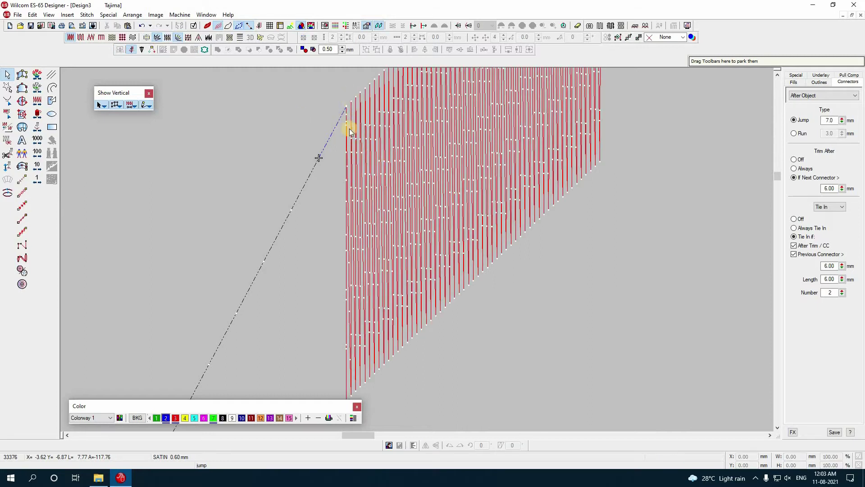
{"action": "key", "text": "Left"}
{"action": "key", "text": "Left"}
{"action": "key", "text": "Left"}
{"action": "key", "text": "Left"}
{"action": "key", "text": "Left"}
{"action": "key", "text": "Left"}
{"action": "key", "text": "Left"}
{"action": "key", "text": "Right"}
{"action": "key", "text": "Right"}
{"action": "key", "text": "Left"}
{"action": "key", "text": "Left"}
{"action": "key", "text": "Left"}
{"action": "key", "text": "Left"}
{"action": "key", "text": "Left"}
{"action": "key", "text": "Left"}
{"action": "key", "text": "Right"}
{"action": "key", "text": "Right"}
{"action": "key", "text": "Right"}
{"action": "key", "text": "Right"}
{"action": "key", "text": "Right"}
{"action": "key", "text": "Right"}
{"action": "key", "text": "Right"}
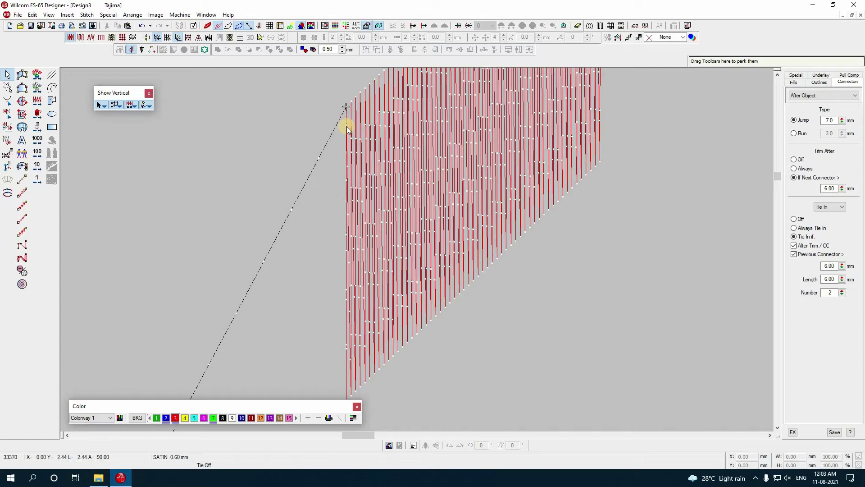
Select the red block, switch to the run object along its vertical edge, and clear the selection.
{"action": "left_click", "coordinate": [350, 131]}
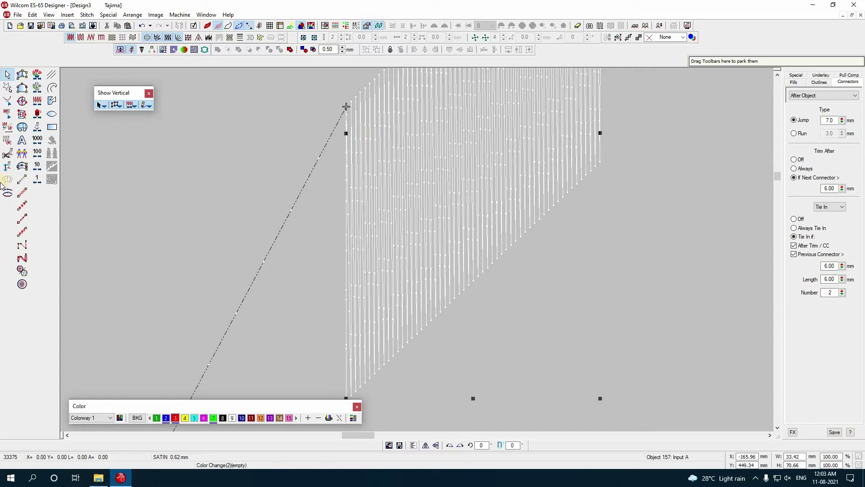
{"action": "left_click", "coordinate": [219, 172]}
{"action": "left_click", "coordinate": [348, 134]}
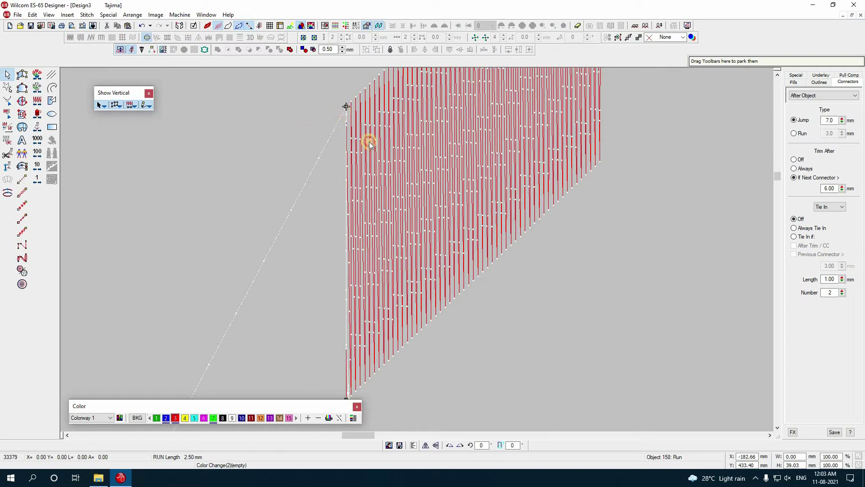
{"action": "left_click", "coordinate": [356, 133]}
{"action": "key", "text": "Tab"}
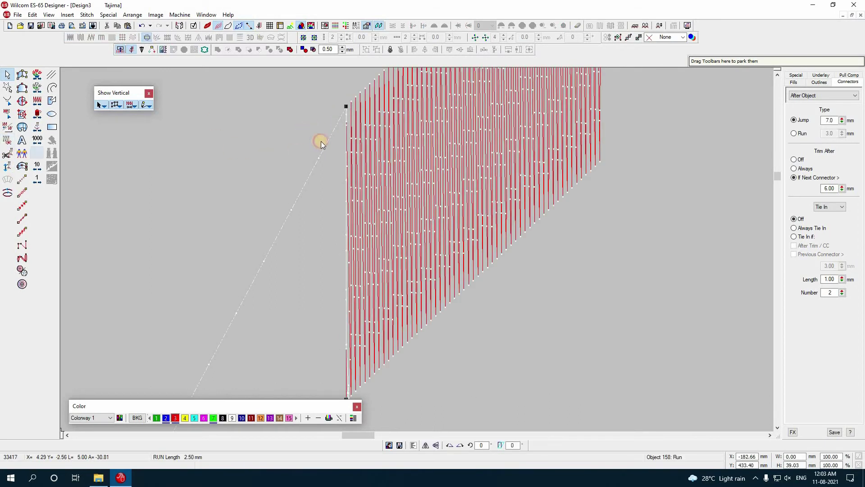
{"action": "left_click", "coordinate": [321, 141]}
Clear the run object's selection, select the large red satin block and clear the selection again.
{"action": "left_click", "coordinate": [353, 180]}
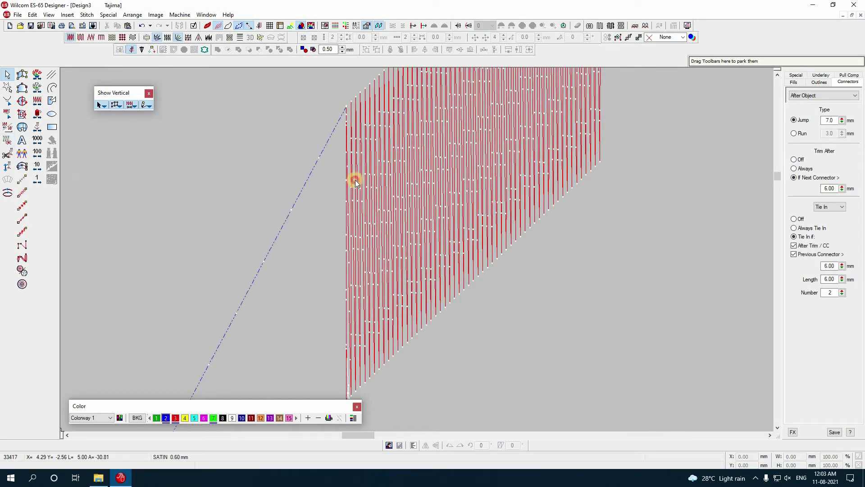
{"action": "left_click", "coordinate": [8, 144]}
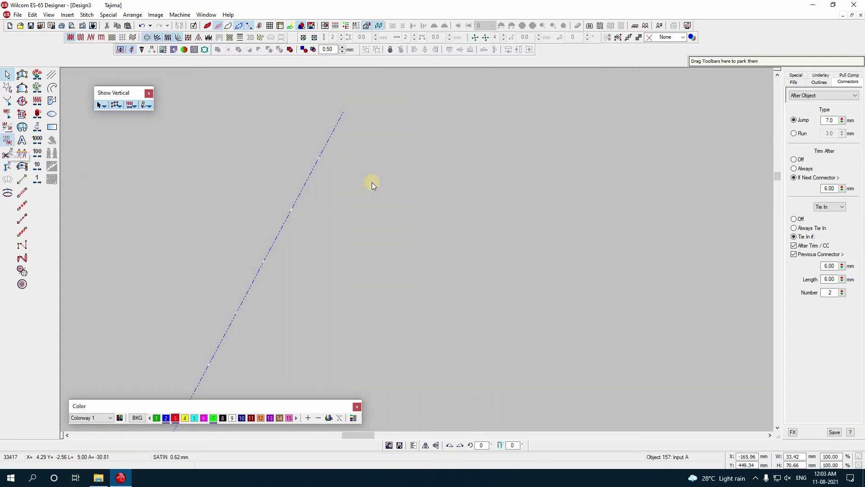
{"action": "key", "text": "Escape"}
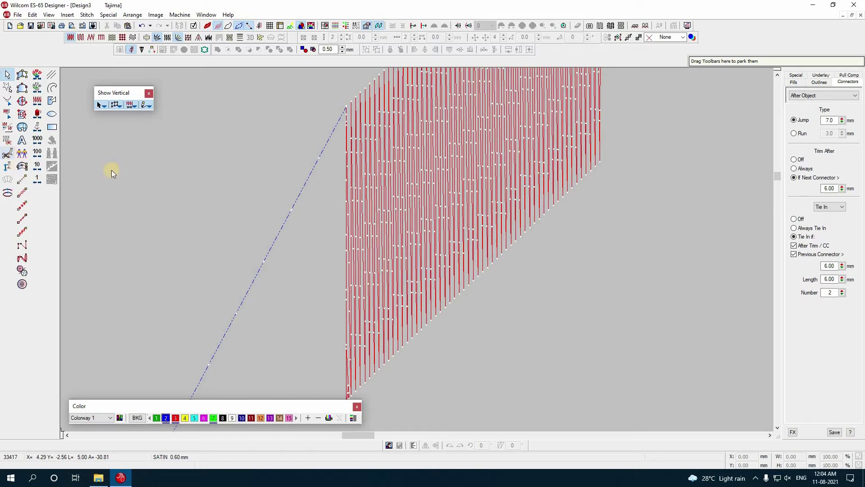
Try the Empty Function tool at the red block's upper corner and on the neighbouring red blocks' stitches.
{"action": "left_click", "coordinate": [9, 167]}
{"action": "left_click", "coordinate": [346, 114]}
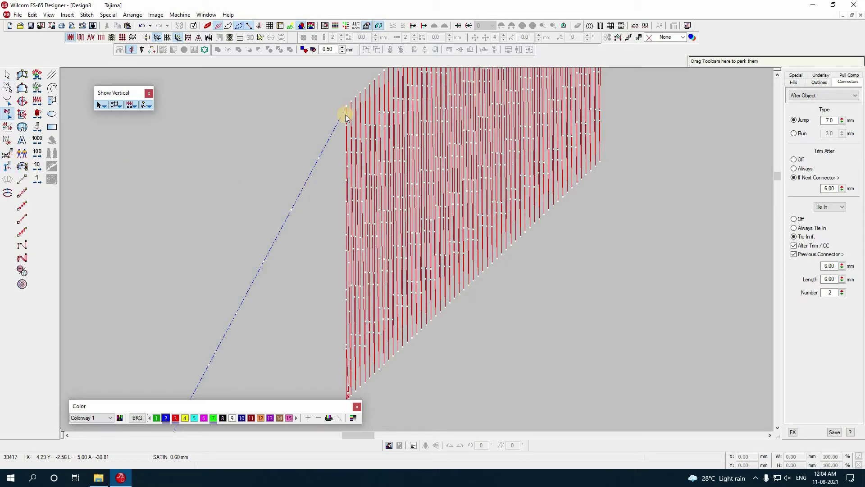
{"action": "left_click", "coordinate": [12, 168]}
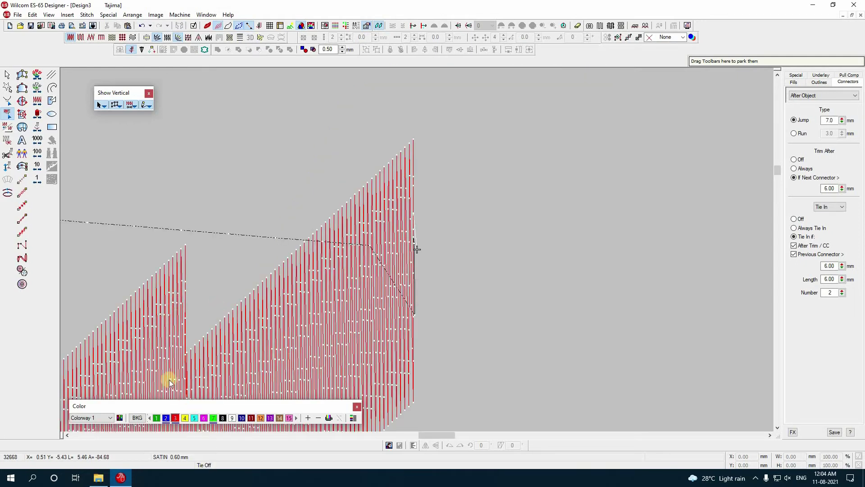
{"action": "left_click", "coordinate": [8, 167]}
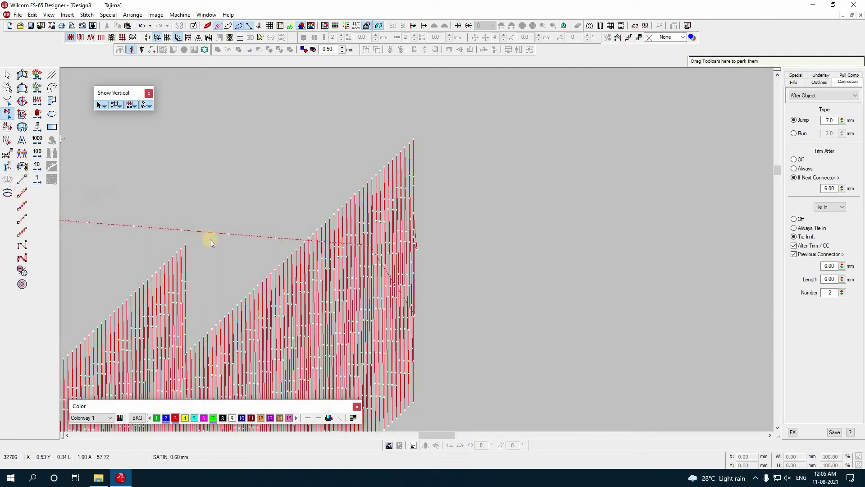
{"action": "left_click", "coordinate": [6, 167]}
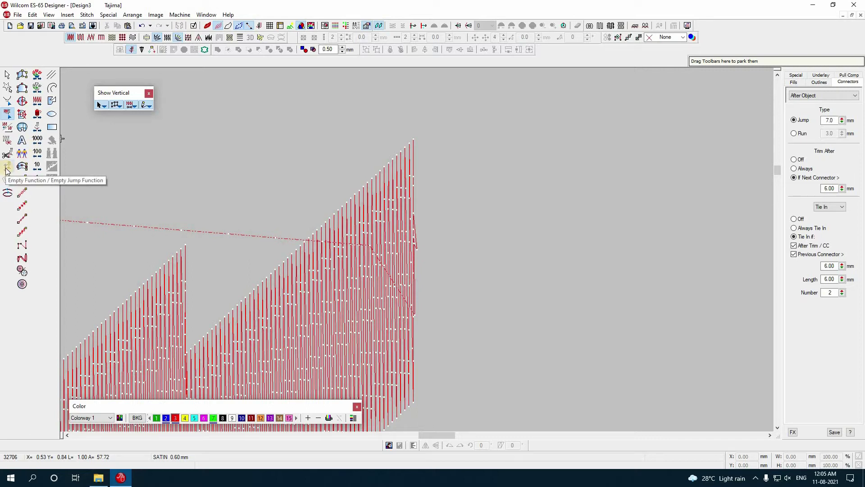
Digitize a three-point curved run about 18 by 19 mm above the red blocks, apply Backtrack to it and clear the selection.
{"action": "left_click", "coordinate": [10, 195]}
{"action": "left_click", "coordinate": [216, 202]}
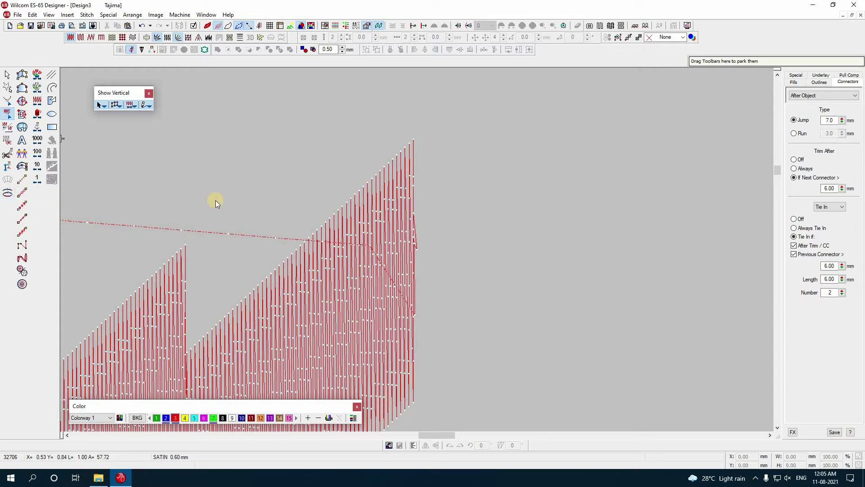
{"action": "key", "text": "space"}
{"action": "left_click", "coordinate": [216, 214]}
{"action": "left_click", "coordinate": [337, 91]}
{"action": "left_click", "coordinate": [337, 91]}
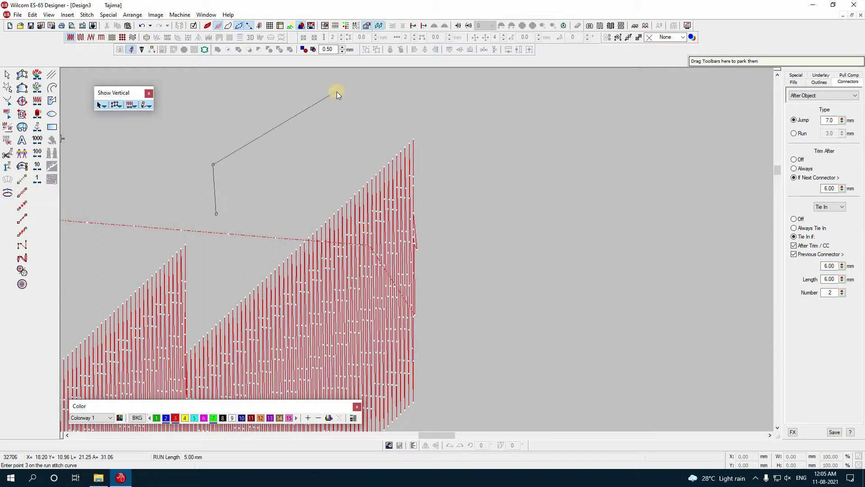
{"action": "key", "text": "Return"}
{"action": "key", "text": "Escape"}
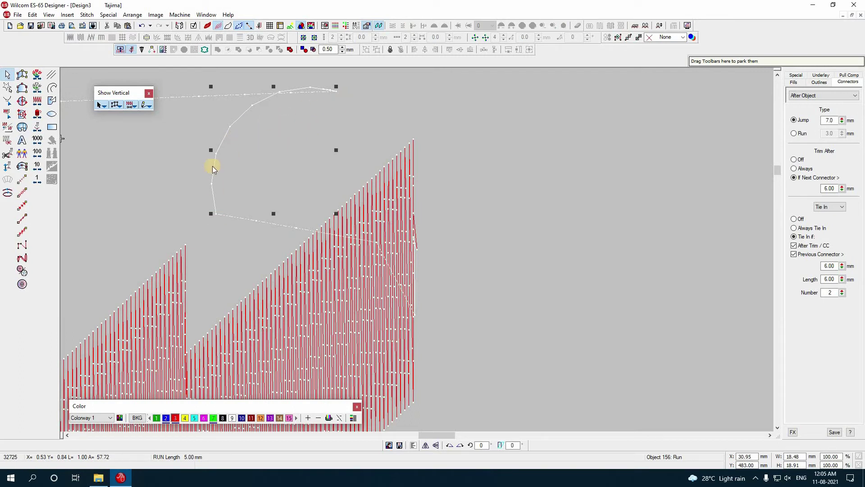
{"action": "left_click", "coordinate": [8, 193]}
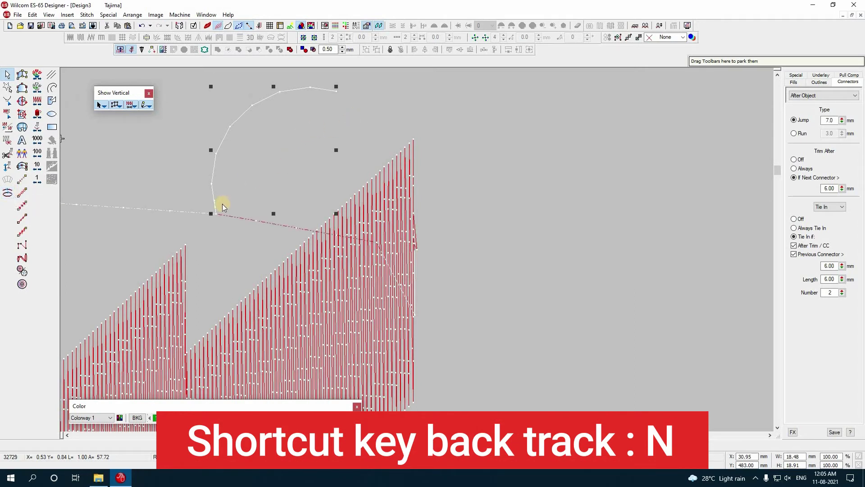
{"action": "key", "text": "Escape"}
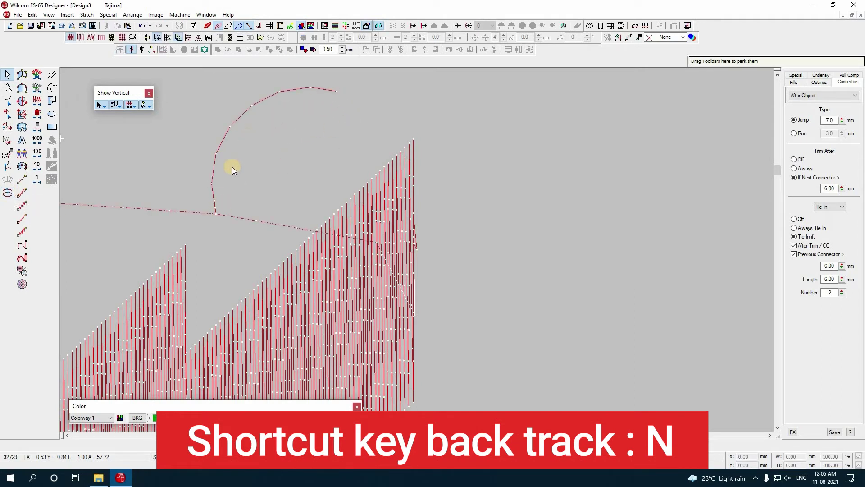
Travel back and forth stitch by stitch along the curved run and its adjoining jump connector with Stitch Edit.
{"action": "key", "text": "e"}
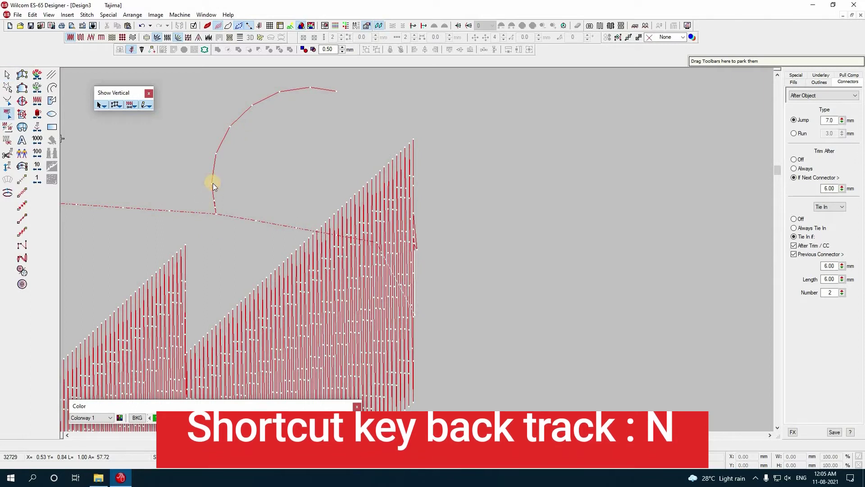
{"action": "left_click", "coordinate": [213, 182]}
{"action": "key", "text": "Left"}
{"action": "key", "text": "Left"}
{"action": "key", "text": "Left"}
{"action": "key", "text": "Left"}
{"action": "key", "text": "Left"}
{"action": "key", "text": "Left"}
{"action": "key", "text": "Left"}
{"action": "key", "text": "Left"}
{"action": "key", "text": "Left"}
{"action": "key", "text": "Left"}
{"action": "key", "text": "Left"}
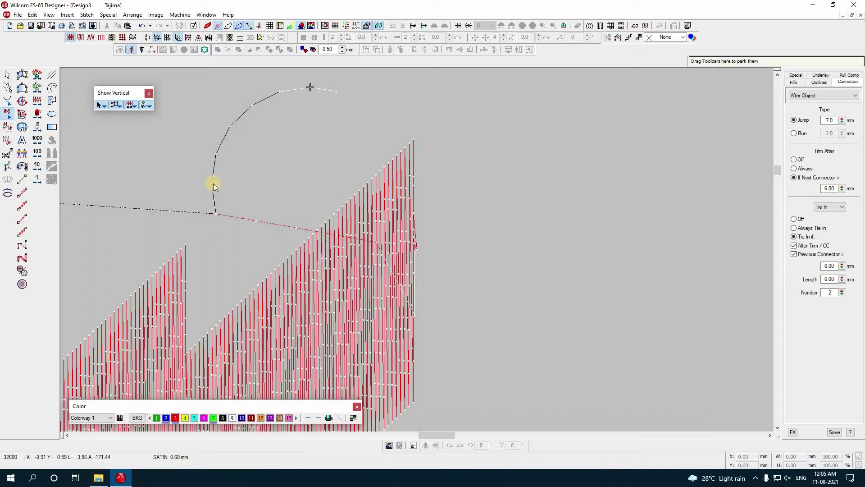
{"action": "key", "text": "Left"}
{"action": "key", "text": "Left"}
{"action": "key", "text": "Left"}
{"action": "key", "text": "Right"}
{"action": "key", "text": "Right"}
{"action": "key", "text": "Right"}
{"action": "key", "text": "Right"}
{"action": "key", "text": "Right"}
{"action": "key", "text": "Right"}
{"action": "key", "text": "Right"}
{"action": "key", "text": "Right"}
{"action": "key", "text": "Right"}
{"action": "key", "text": "Right"}
{"action": "key", "text": "Right"}
{"action": "key", "text": "Right"}
{"action": "key", "text": "Right"}
{"action": "key", "text": "Right"}
{"action": "key", "text": "Right"}
{"action": "key", "text": "Right"}
{"action": "key", "text": "Right"}
{"action": "key", "text": "Right"}
{"action": "key", "text": "Right"}
{"action": "key", "text": "Right"}
{"action": "key", "text": "Right"}
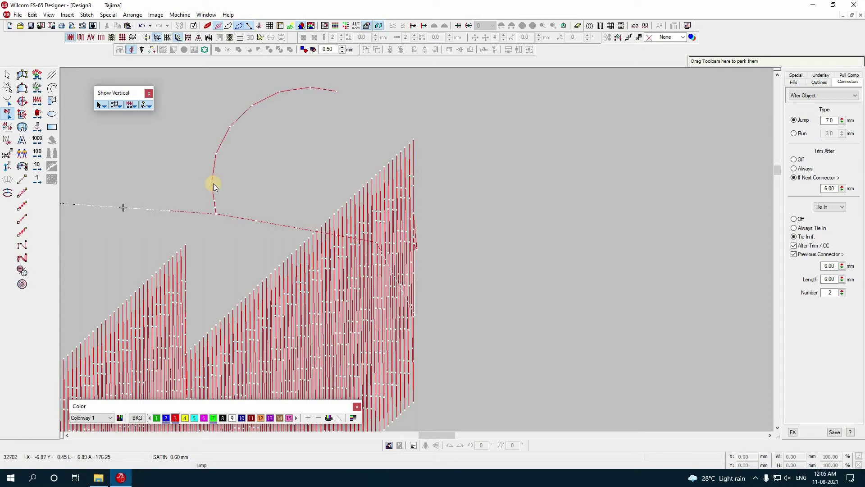
{"action": "key", "text": "Left"}
{"action": "key", "text": "Left"}
{"action": "key", "text": "Left"}
{"action": "key", "text": "Left"}
{"action": "key", "text": "Left"}
{"action": "key", "text": "Left"}
{"action": "key", "text": "Left"}
{"action": "key", "text": "Left"}
{"action": "key", "text": "Left"}
{"action": "key", "text": "Left"}
{"action": "key", "text": "Left"}
{"action": "key", "text": "Left"}
{"action": "key", "text": "Left"}
{"action": "key", "text": "Right"}
{"action": "key", "text": "Right"}
{"action": "key", "text": "Right"}
{"action": "key", "text": "Right"}
{"action": "key", "text": "Right"}
{"action": "key", "text": "Right"}
{"action": "key", "text": "Right"}
{"action": "key", "text": "Right"}
{"action": "key", "text": "Right"}
{"action": "key", "text": "Right"}
{"action": "key", "text": "Right"}
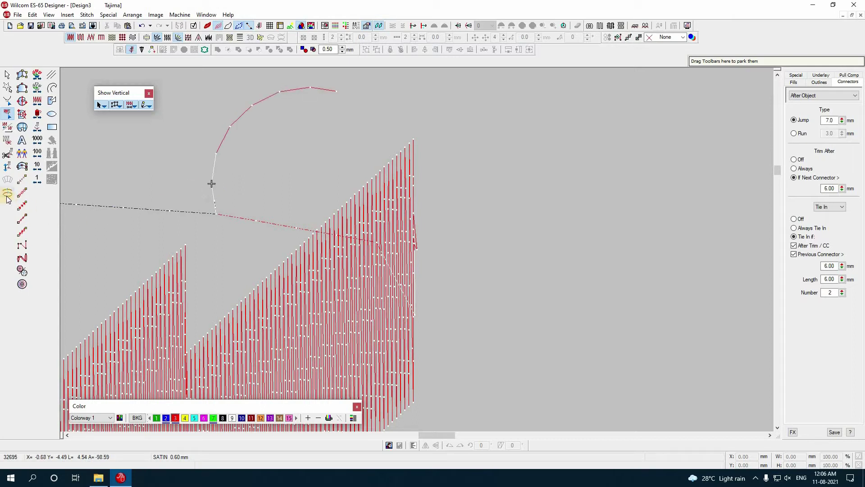
{"action": "key", "text": "Right"}
{"action": "key", "text": "Right"}
{"action": "key", "text": "Right"}
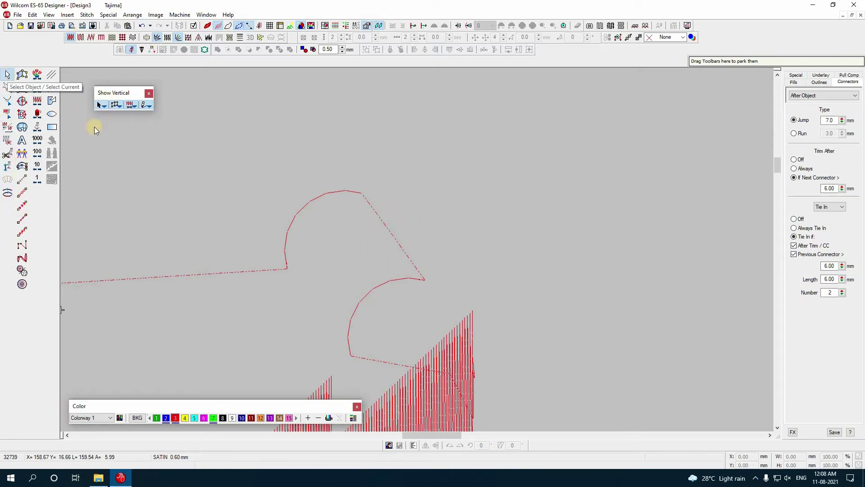
Digitize a three-point curved run about 11 by 28 mm beside the two existing arcs and clear its selection.
{"action": "left_click", "coordinate": [297, 216]}
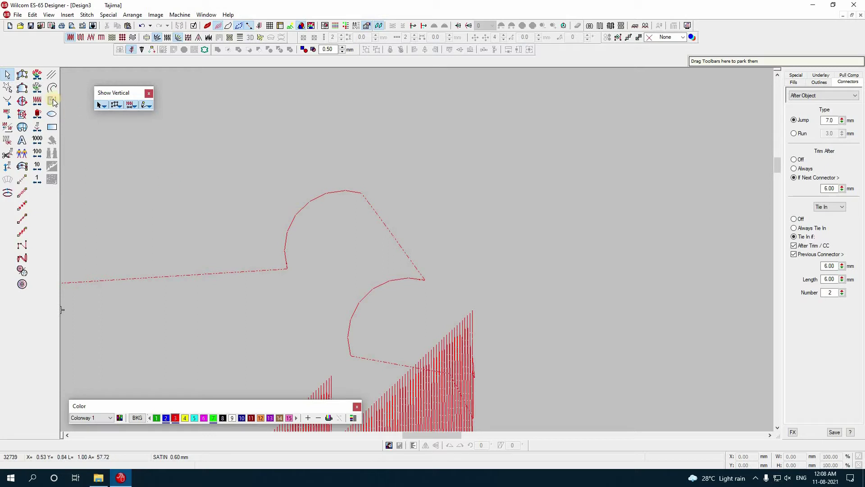
{"action": "left_click", "coordinate": [160, 177]}
{"action": "left_click", "coordinate": [168, 261]}
{"action": "right_click", "coordinate": [170, 236]}
{"action": "left_click", "coordinate": [213, 177]}
{"action": "key", "text": "Return"}
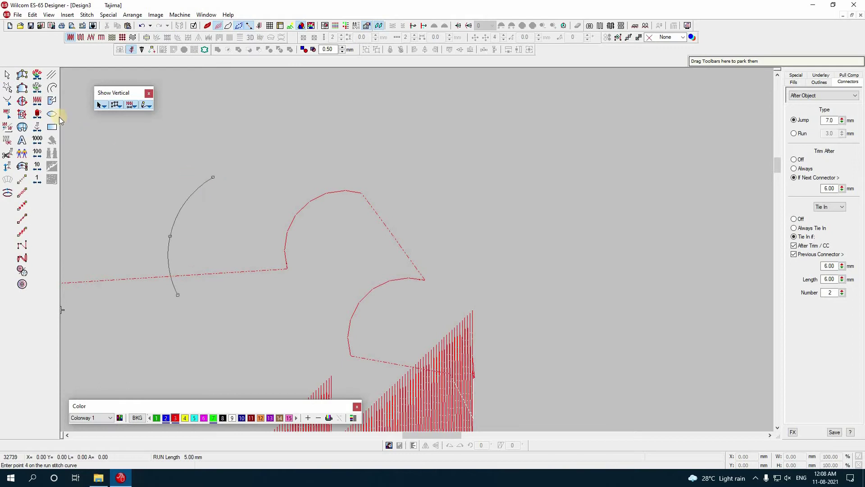
{"action": "left_click", "coordinate": [6, 77]}
{"action": "left_click", "coordinate": [6, 75]}
{"action": "left_click", "coordinate": [243, 176]}
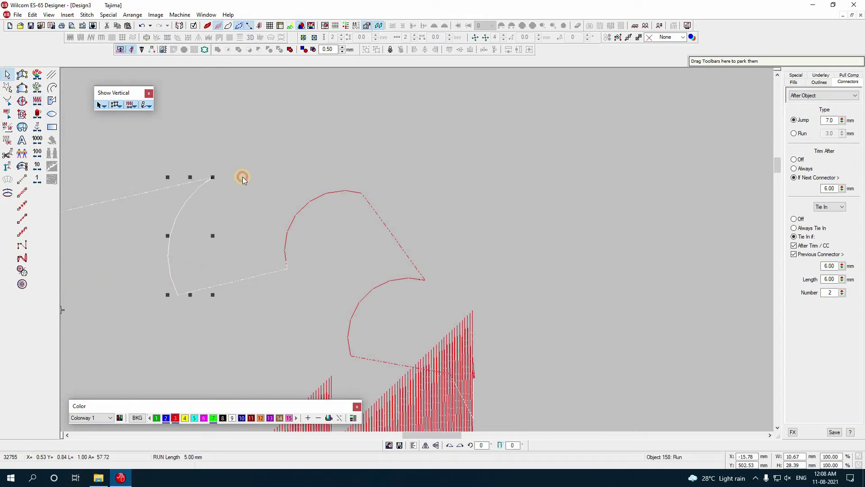
{"action": "left_click", "coordinate": [220, 190]}
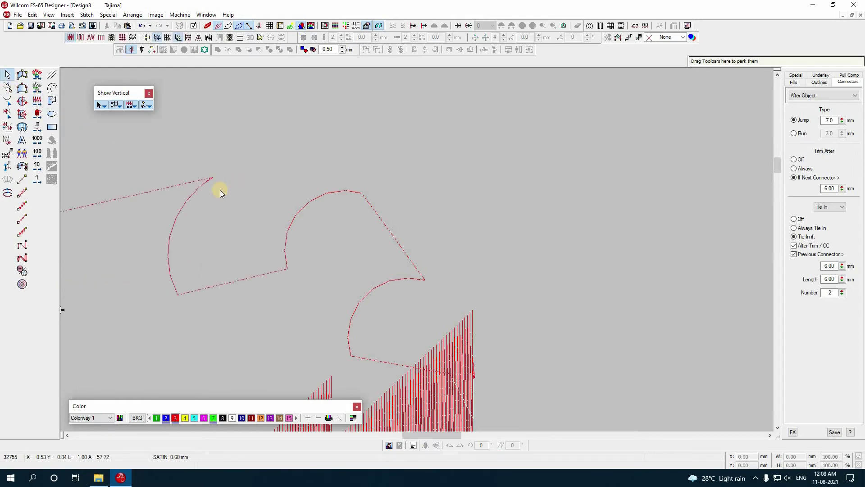
Digitize a second curved run about 10 by 29 mm between the new curve and the existing arcs, and select it.
{"action": "key", "text": "space"}
{"action": "left_click", "coordinate": [248, 269]}
{"action": "right_click", "coordinate": [243, 207]}
{"action": "left_click", "coordinate": [284, 150]}
{"action": "key", "text": "Return"}
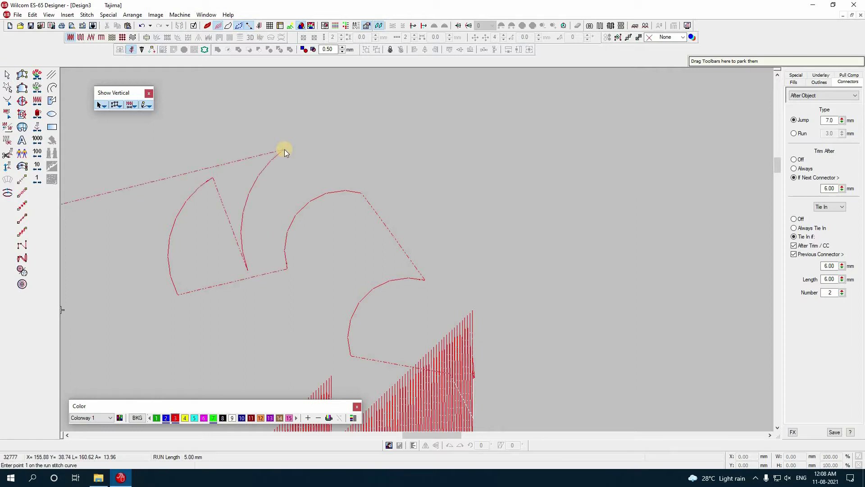
{"action": "left_click", "coordinate": [8, 74]}
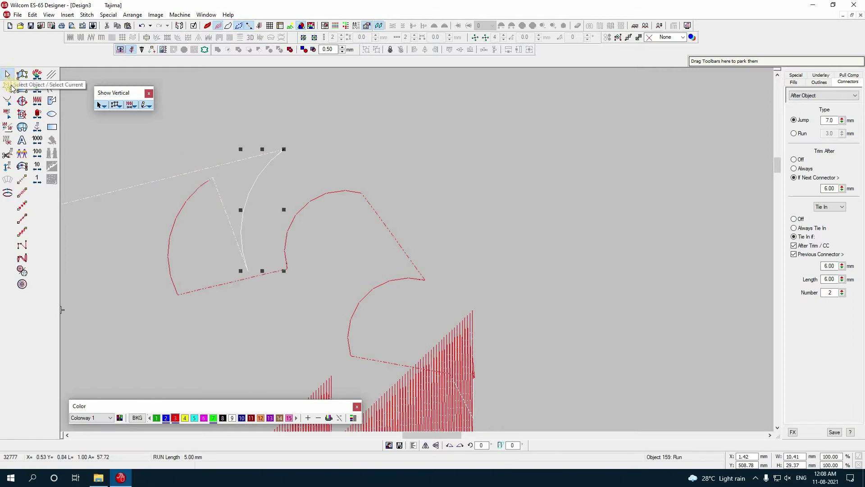
Remove the three extra curved runs, keeping only the arc just above the red blocks.
{"action": "left_click", "coordinate": [10, 87]}
{"action": "left_click", "coordinate": [273, 299]}
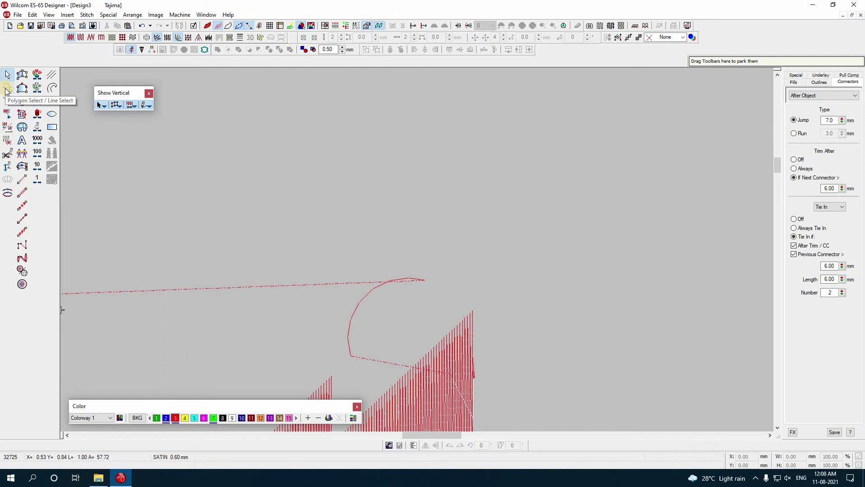
Select the remaining arc by drawing a lasso around it with Polygon Select, and clear the selection.
{"action": "left_click", "coordinate": [6, 89]}
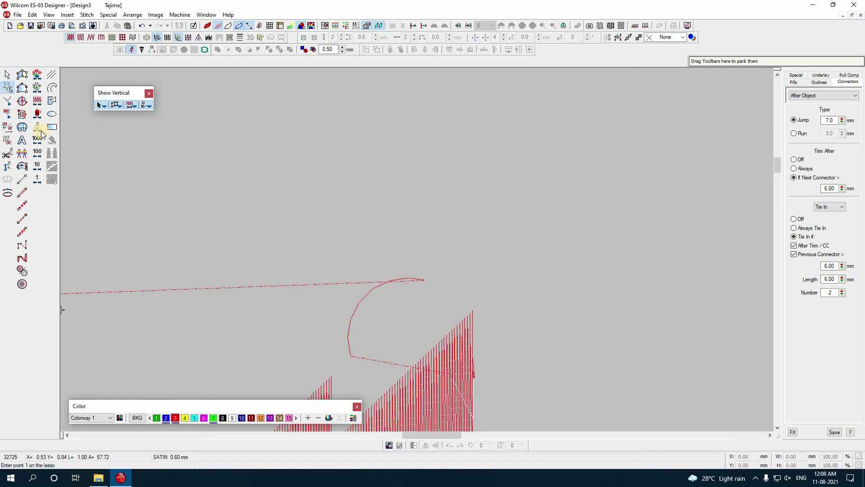
{"action": "left_click", "coordinate": [254, 262]}
{"action": "left_click", "coordinate": [304, 365]}
{"action": "left_click", "coordinate": [387, 388]}
{"action": "left_click", "coordinate": [437, 300]}
{"action": "left_click", "coordinate": [465, 228]}
{"action": "left_click", "coordinate": [387, 230]}
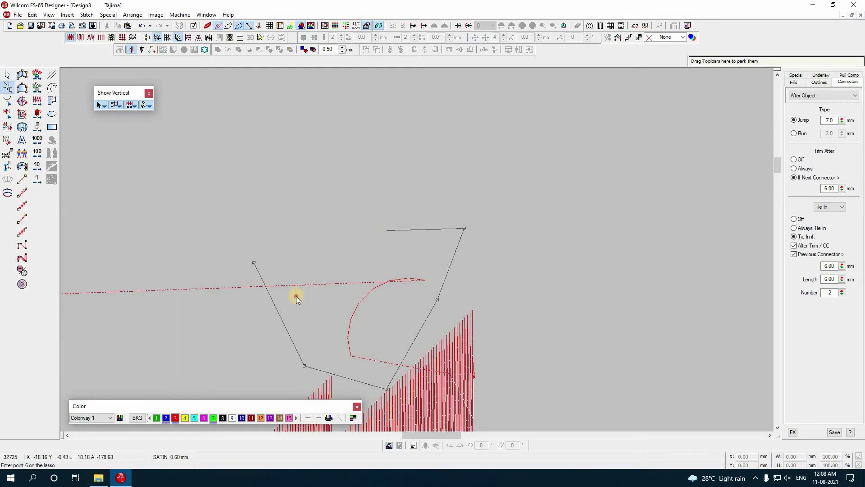
{"action": "left_click", "coordinate": [296, 296]}
{"action": "left_click", "coordinate": [257, 336]}
{"action": "scroll", "coordinate": [404, 353], "scroll_direction": "down", "scroll_amount": 3}
{"action": "key", "text": "Return"}
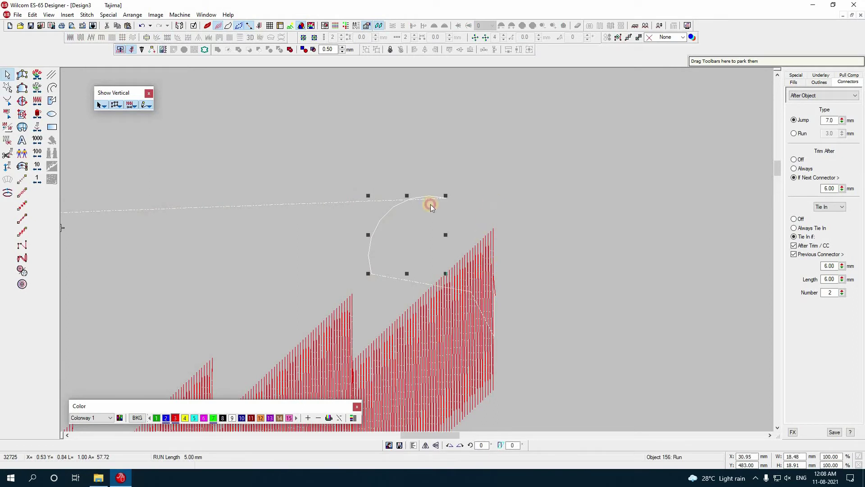
{"action": "key", "text": "Delete"}
Show the arc's control points with Reshape Object twice, leaving the shape each time.
{"action": "left_click", "coordinate": [7, 103]}
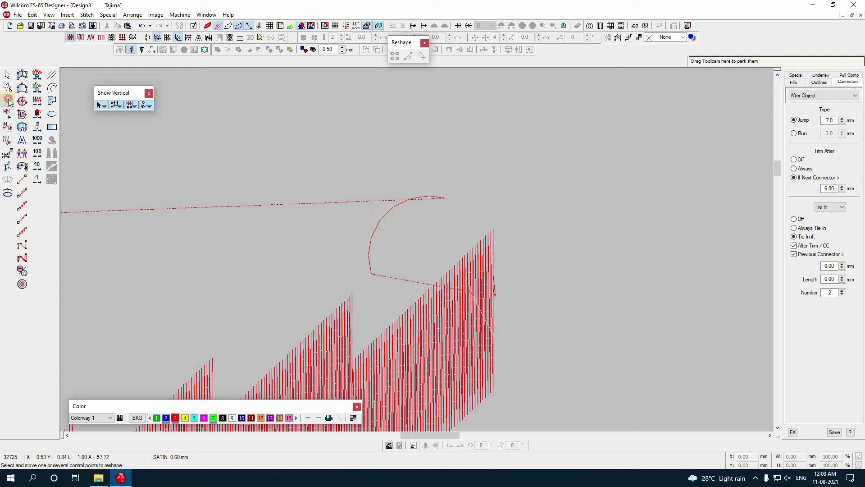
{"action": "left_click", "coordinate": [380, 218]}
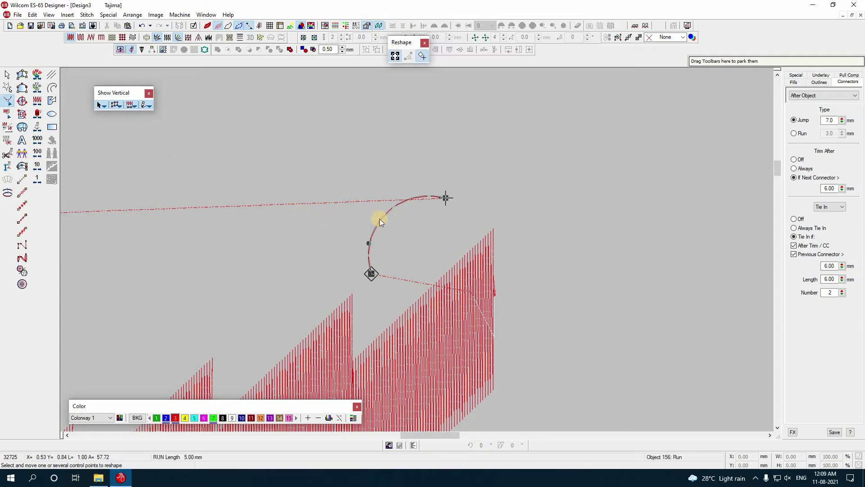
{"action": "key", "text": "Escape"}
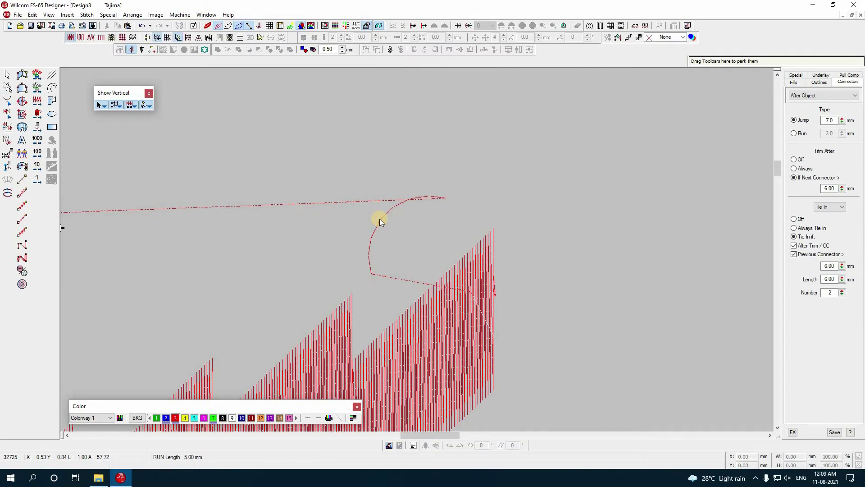
{"action": "left_click", "coordinate": [379, 218]}
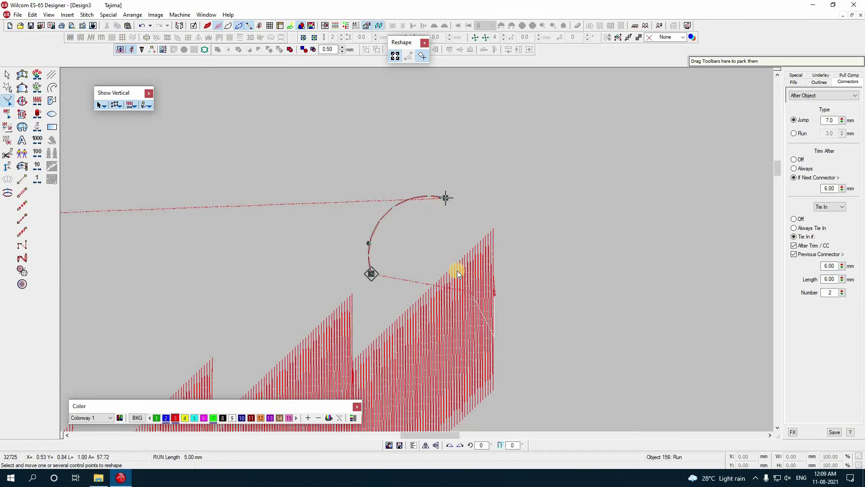
{"action": "key", "text": "Escape"}
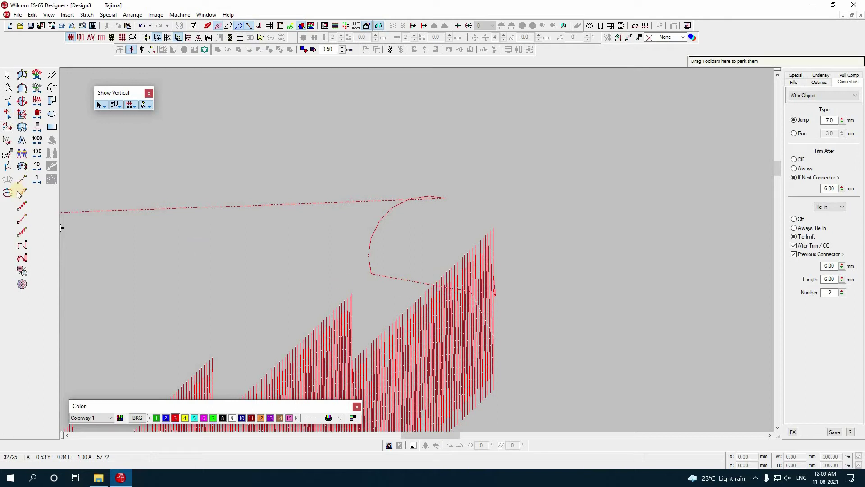
Select individual stitches with Stitch Edit along the sloping upper edges of the red blocks.
{"action": "left_click", "coordinate": [7, 114]}
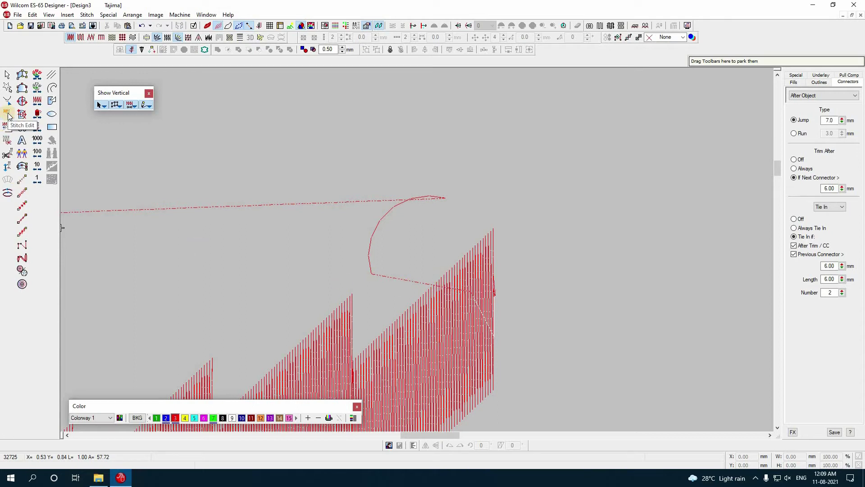
{"action": "left_click", "coordinate": [448, 271]}
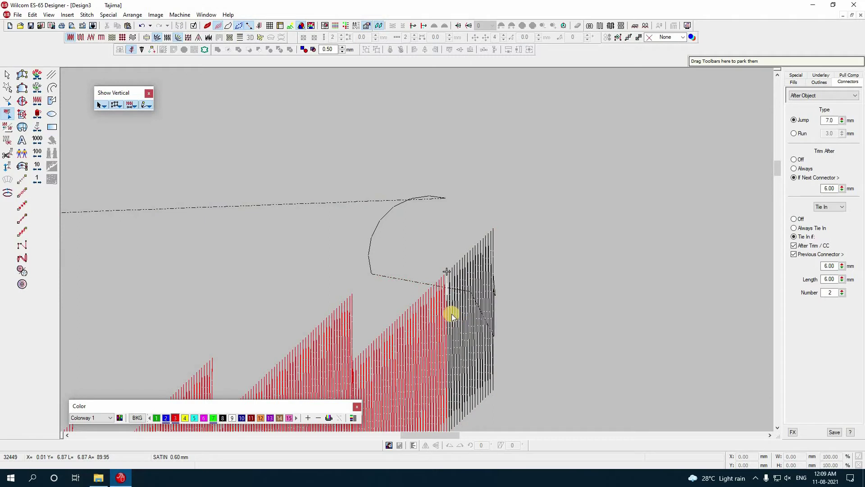
{"action": "left_click", "coordinate": [405, 311]}
{"action": "left_click", "coordinate": [334, 315]}
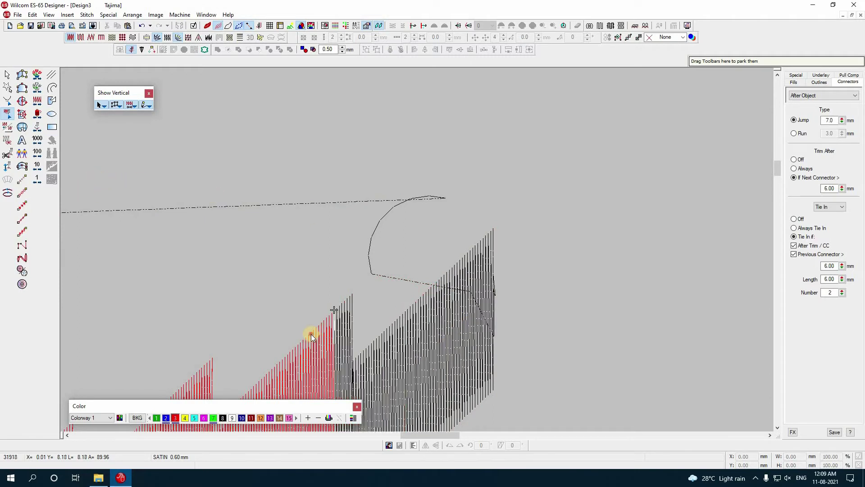
Select further stitches with Stitch Edit down the second block's sloping upper edge, and travel to the end of the design.
{"action": "left_click", "coordinate": [311, 334]}
{"action": "left_click", "coordinate": [289, 351]}
{"action": "left_click", "coordinate": [271, 368]}
{"action": "left_click", "coordinate": [256, 384]}
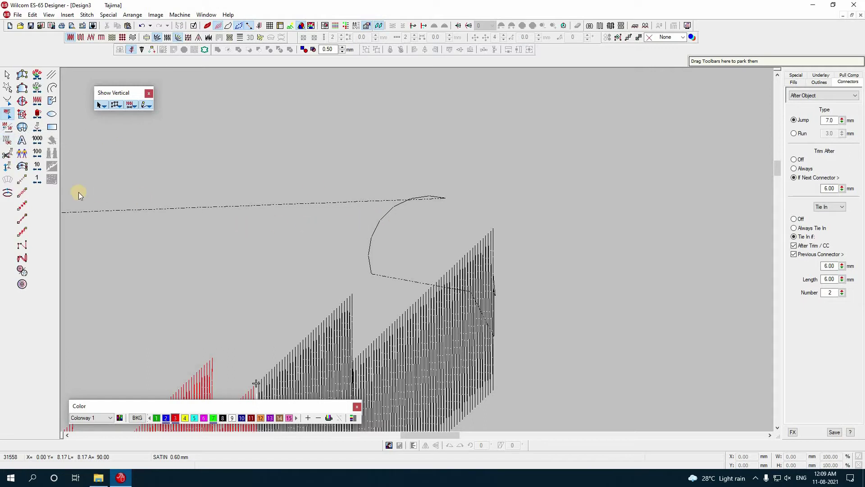
{"action": "key", "text": "End"}
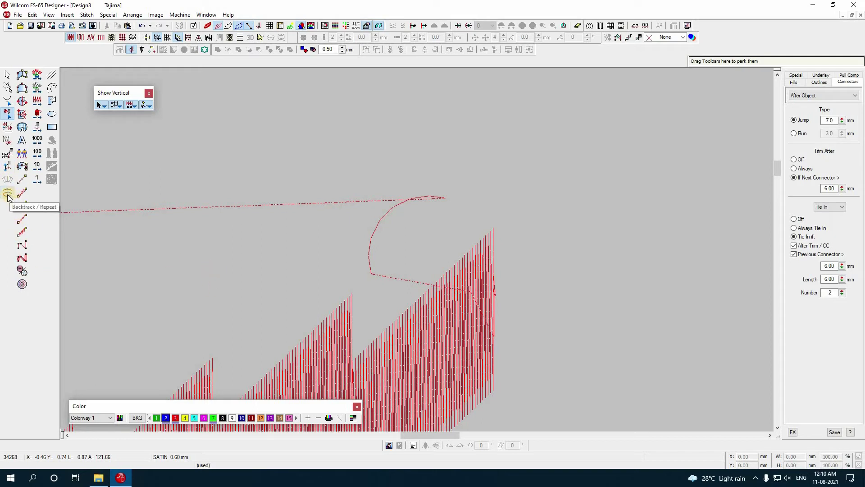
Backtrack the arc above the red blocks and move the backtracked copy up and to the left of the original.
{"action": "left_click", "coordinate": [400, 205]}
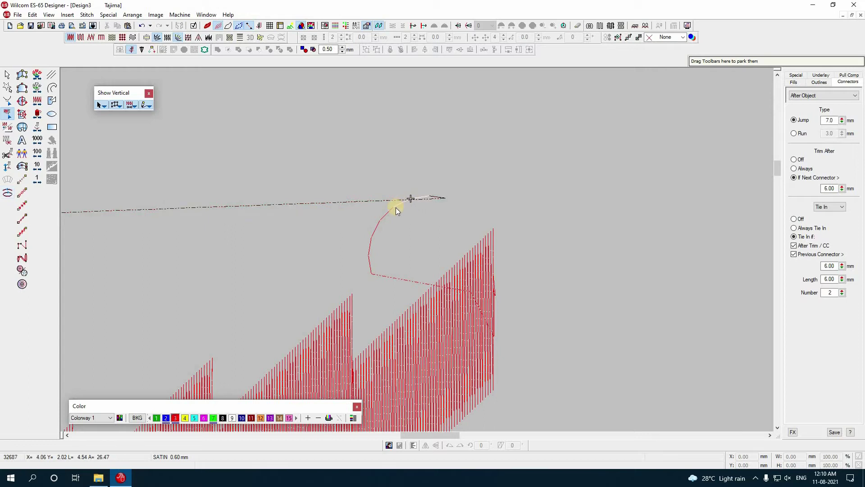
{"action": "left_click", "coordinate": [6, 193]}
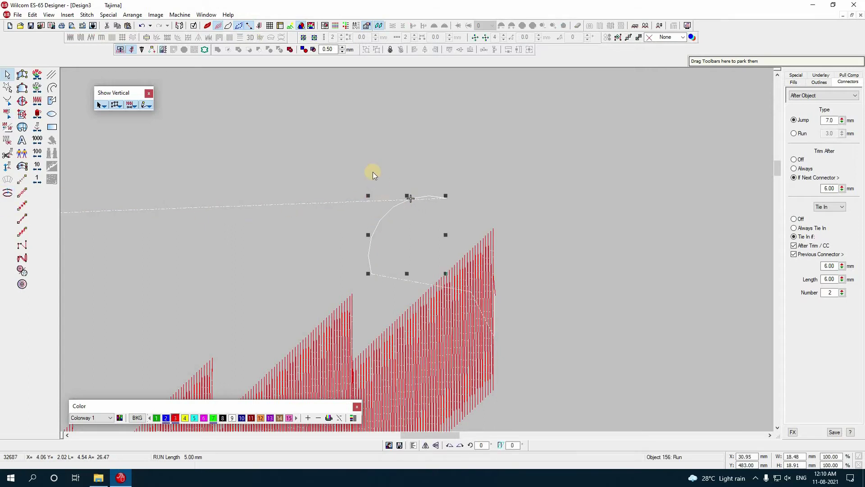
{"action": "left_click", "coordinate": [491, 207]}
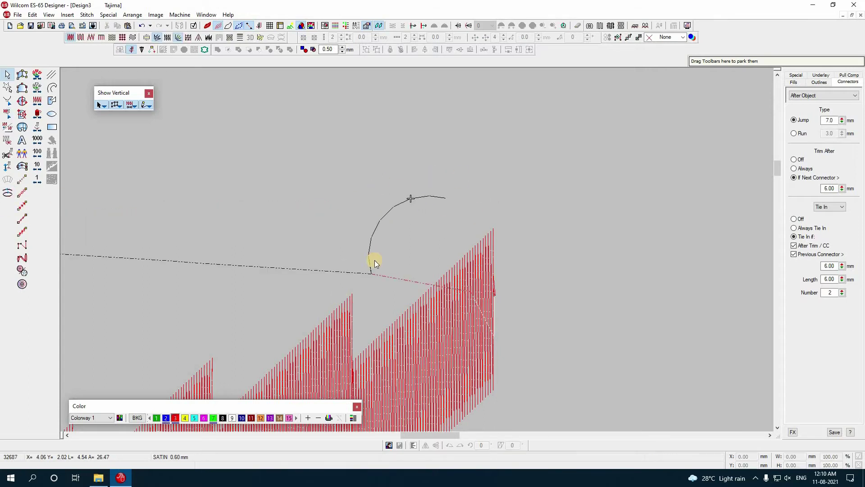
{"action": "left_click", "coordinate": [389, 210]}
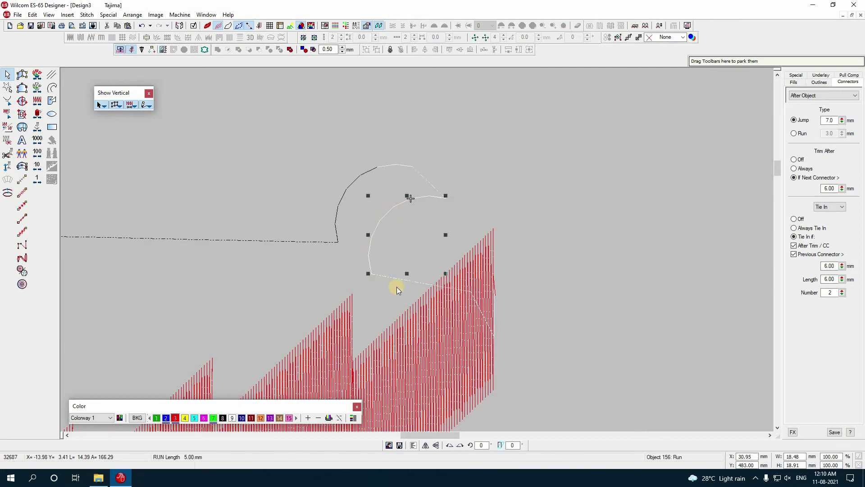
Inspect the original arc's control points with Reshape Object, and backtrack it again, placing the second copy slightly up and left.
{"action": "key", "text": "h"}
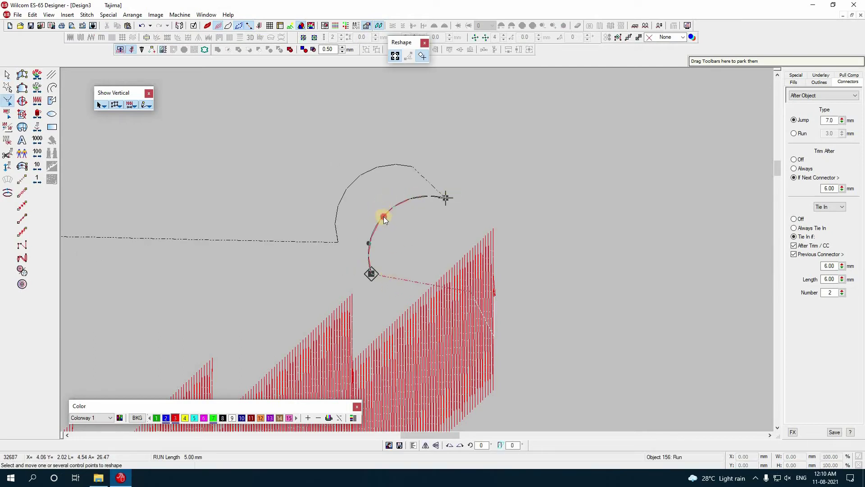
{"action": "key", "text": "Escape"}
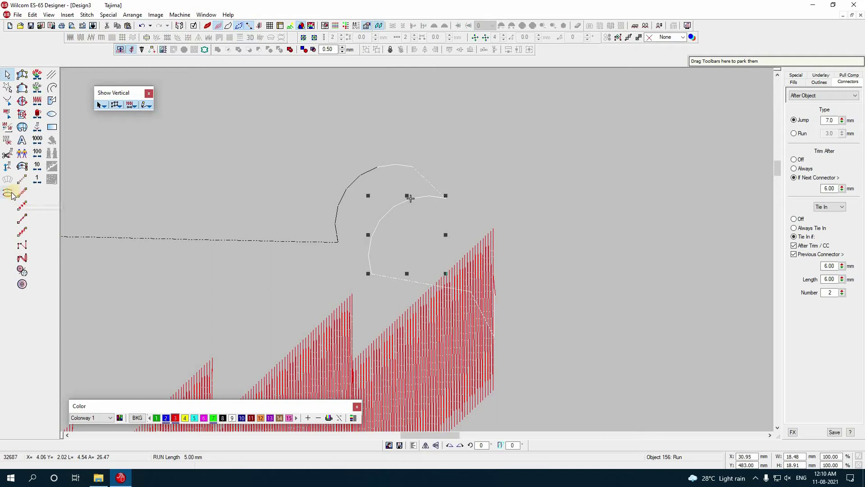
{"action": "left_click", "coordinate": [7, 193]}
{"action": "left_click", "coordinate": [403, 230]}
{"action": "left_click_drag", "start_coordinate": [403, 230], "coordinate": [394, 222]}
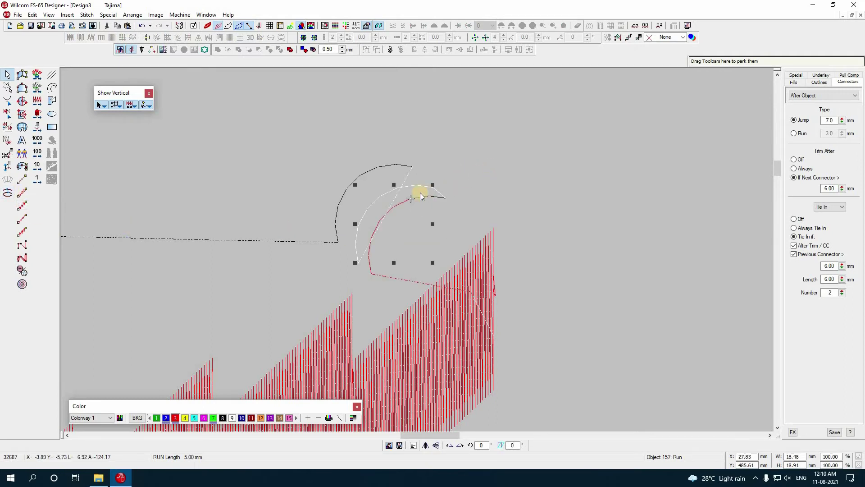
Show the second copy's control points with Reshape Object, leave its shape alone, and delete all the arcs.
{"action": "key", "text": "h"}
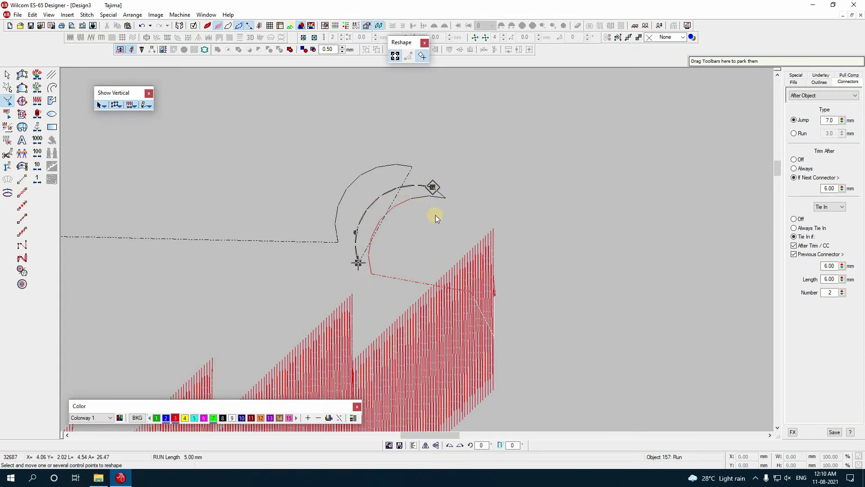
{"action": "key", "text": "Escape"}
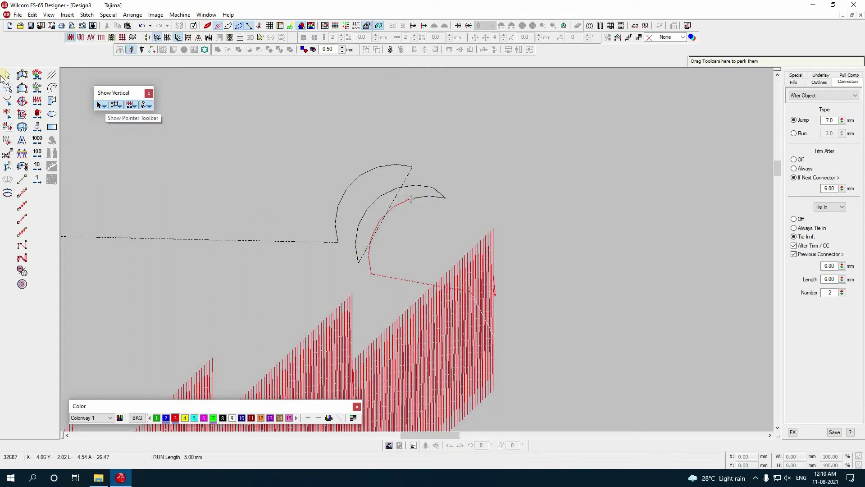
{"action": "key", "text": "Escape"}
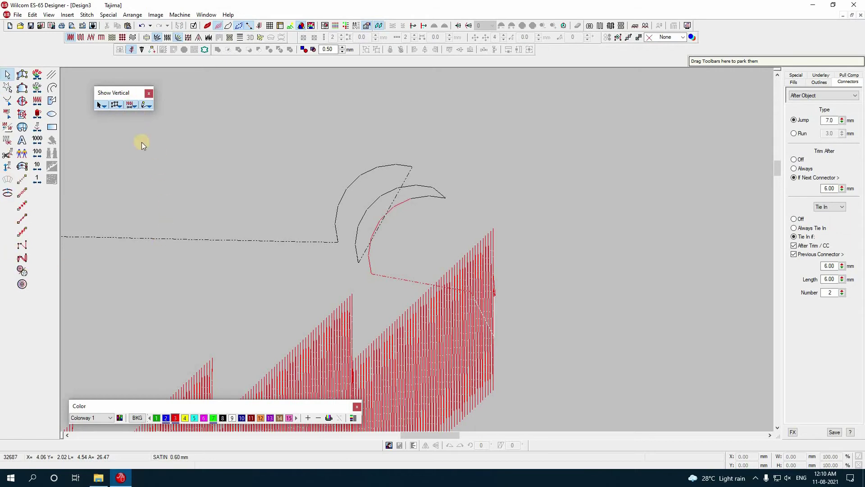
{"action": "key", "text": "Delete"}
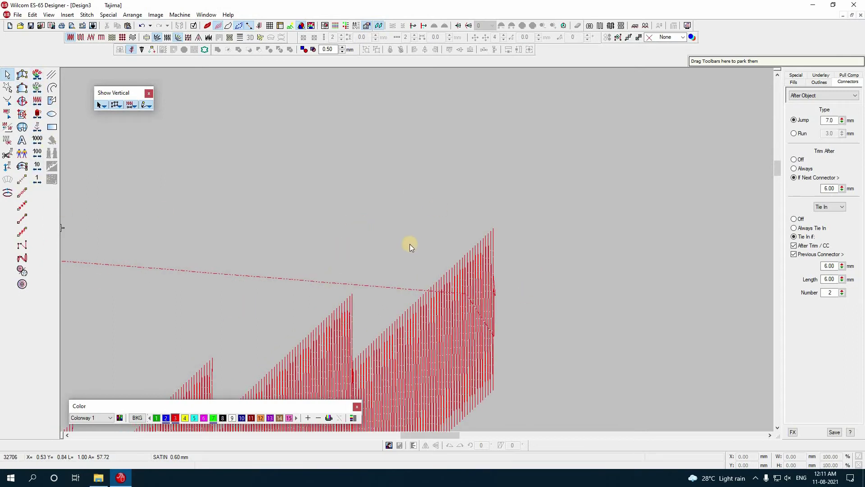
Travel to the first stitch and back to the last stitch of the whole design with Start/End Design.
{"action": "scroll", "coordinate": [409, 244], "scroll_direction": "down", "scroll_amount": 3}
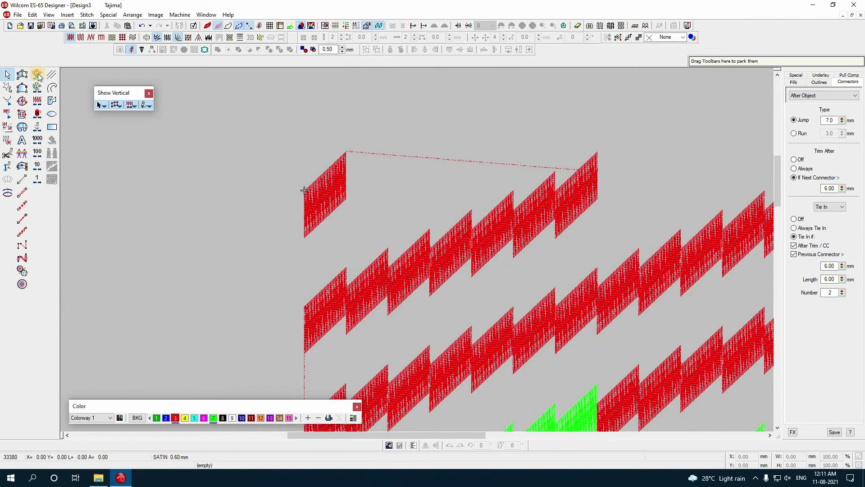
{"action": "left_click", "coordinate": [38, 77]}
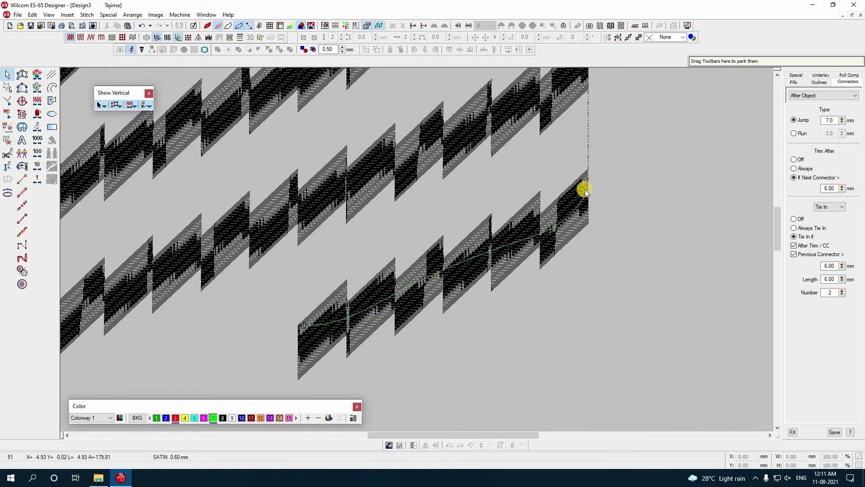
{"action": "left_click", "coordinate": [83, 161]}
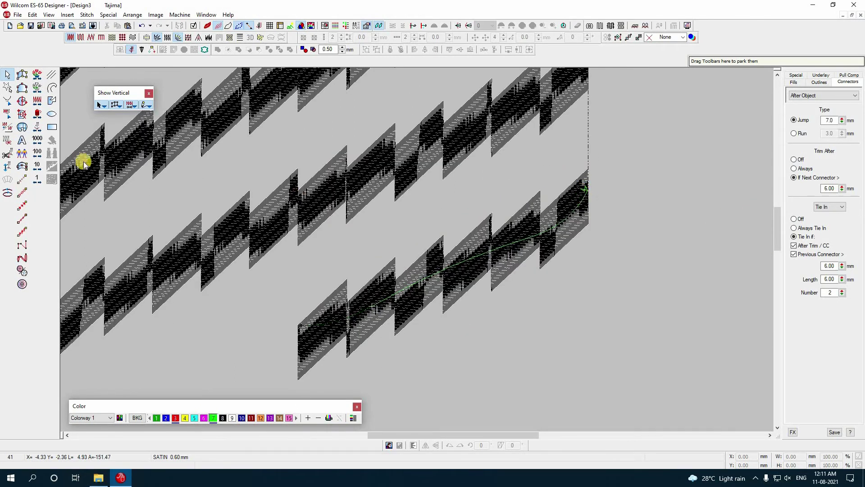
{"action": "left_click", "coordinate": [37, 76]}
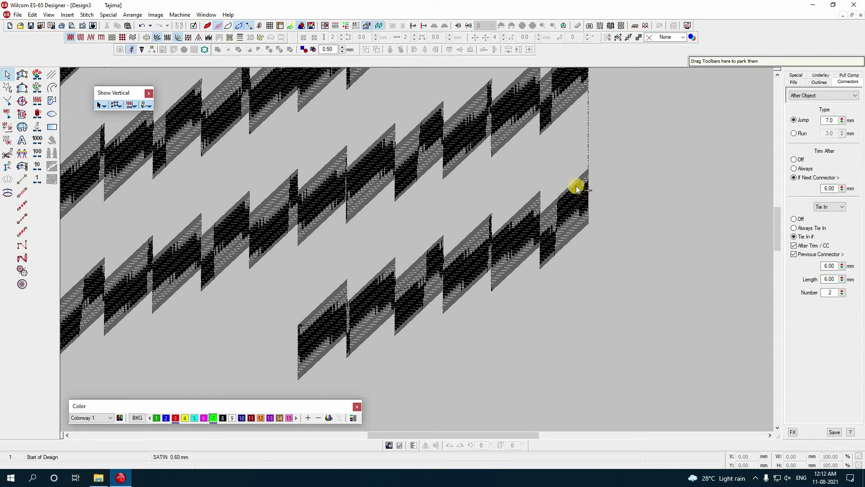
{"action": "left_click", "coordinate": [38, 77]}
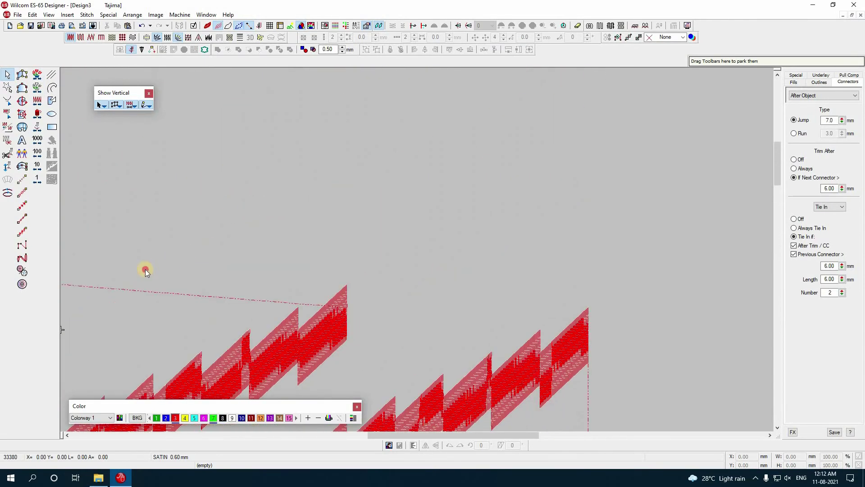
Travel once more to the start of the design and return to its end, with the upper rows of blocks in view.
{"action": "scroll", "coordinate": [178, 295], "scroll_direction": "down", "scroll_amount": 1}
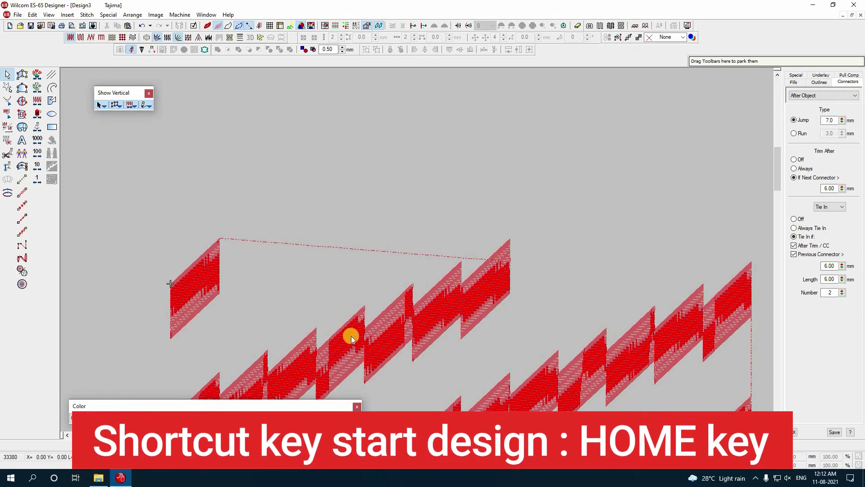
{"action": "scroll", "coordinate": [353, 296], "scroll_direction": "down", "scroll_amount": 1}
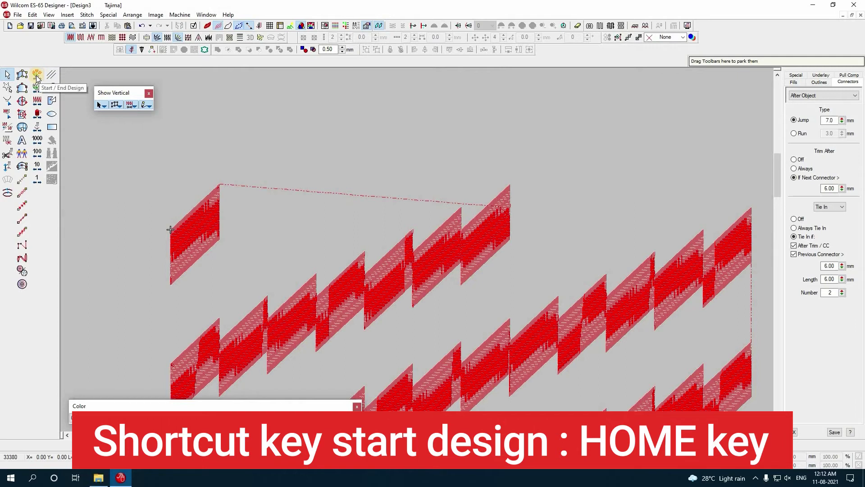
{"action": "key", "text": "Home"}
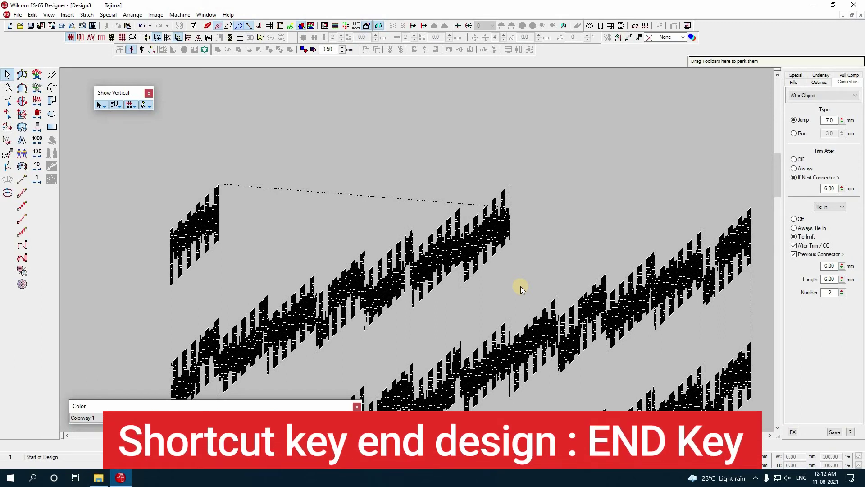
{"action": "key", "text": "End"}
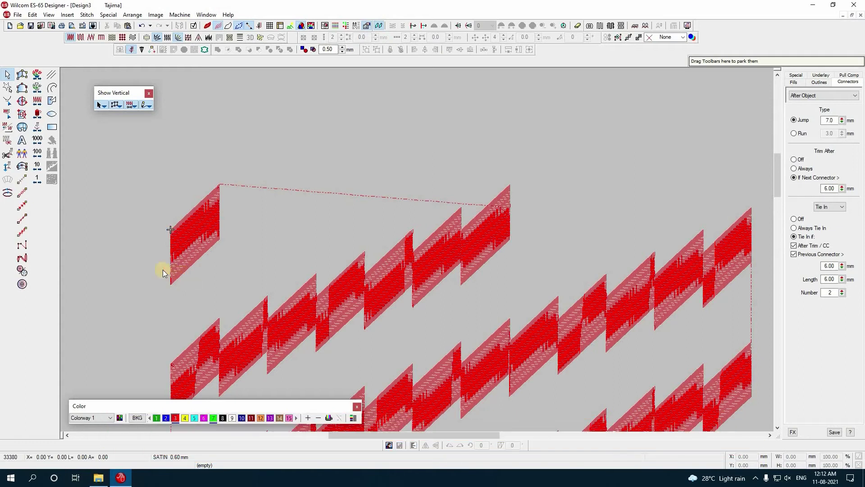
Travel back by one object from the design's end, and select the isolated upper-left block to identify it before clearing the selection.
{"action": "key", "text": "Return"}
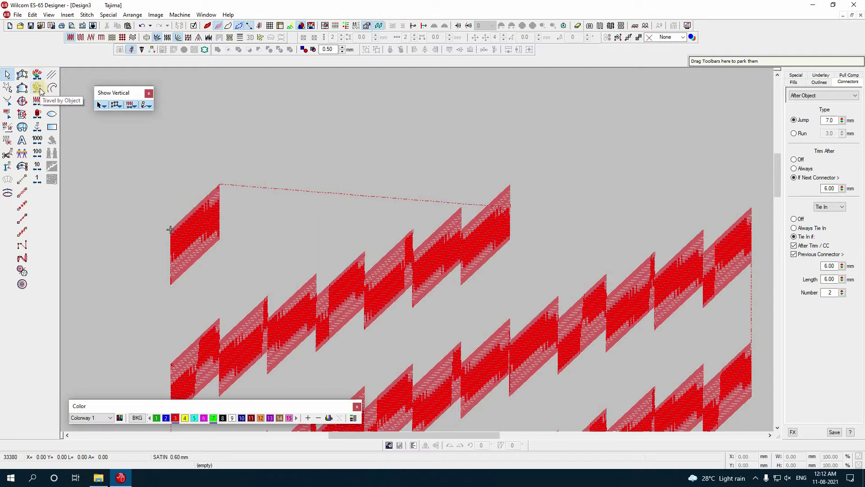
{"action": "left_click", "coordinate": [171, 244]}
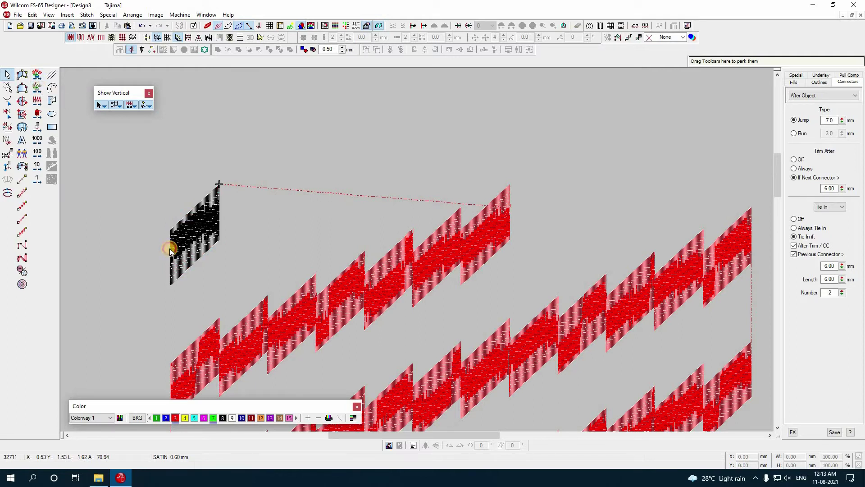
{"action": "left_click", "coordinate": [199, 228]}
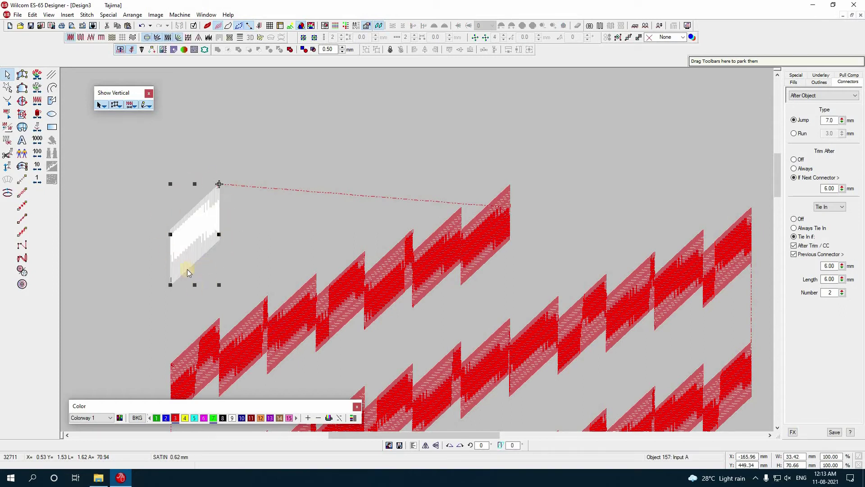
{"action": "left_click", "coordinate": [87, 134]}
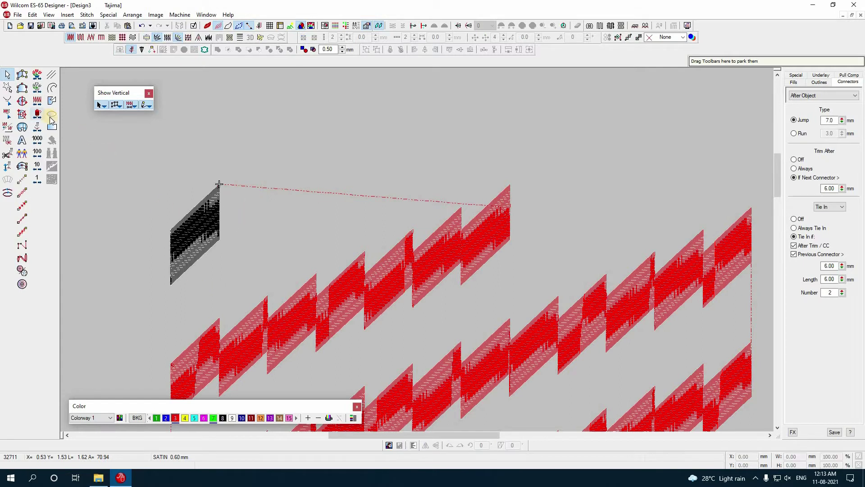
Travel backward object by object with Travel by Object, through the blocks of the row below the jump line.
{"action": "left_click", "coordinate": [37, 92]}
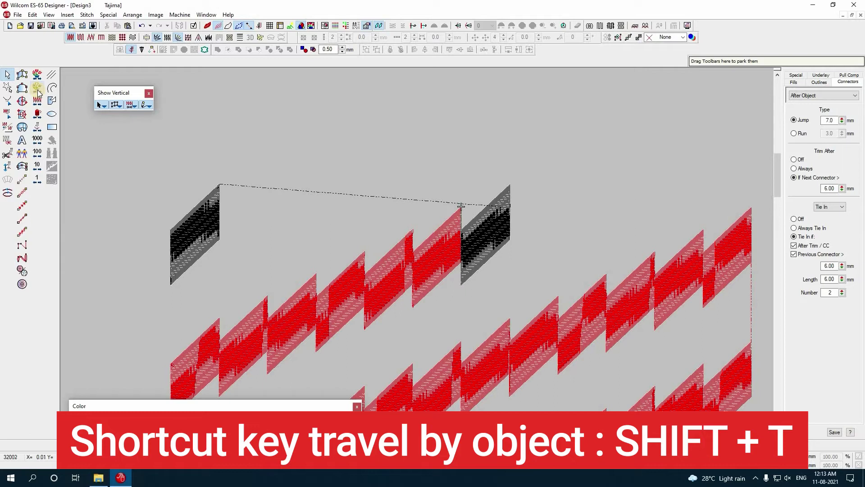
{"action": "left_click", "coordinate": [37, 92]}
{"action": "left_click", "coordinate": [38, 93]}
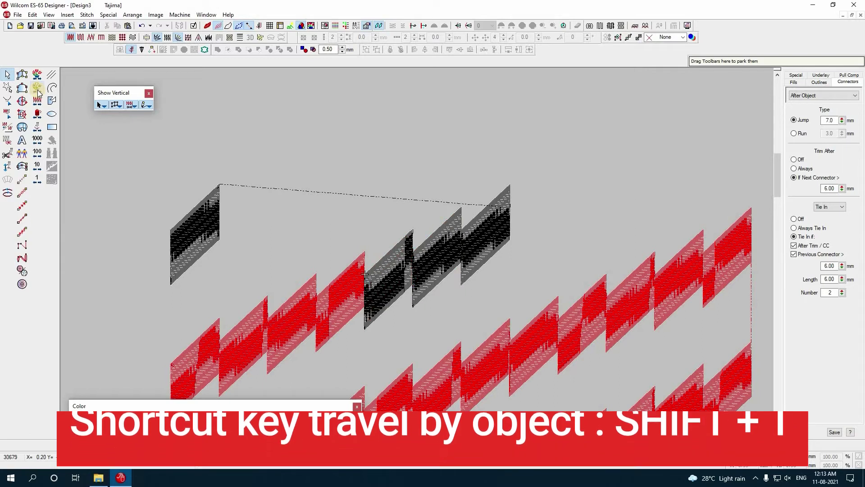
{"action": "left_click", "coordinate": [38, 92]}
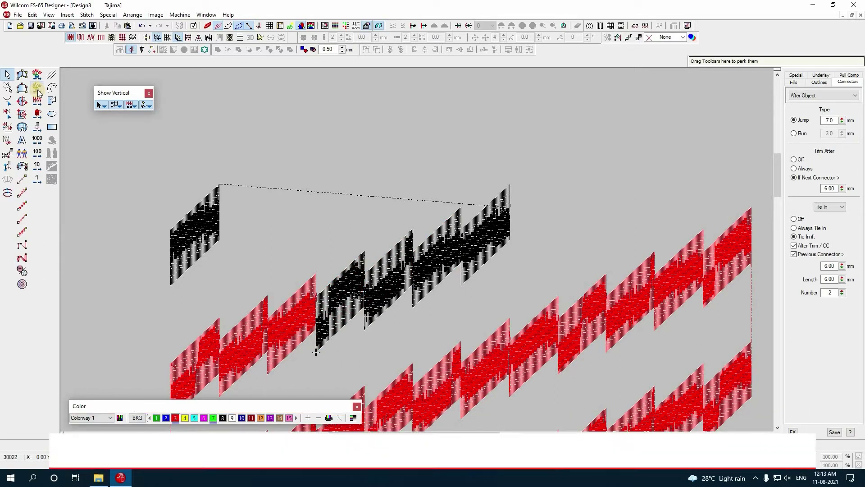
Travel forward object by object with Travel by Object, up to the start of the row's uppermost block.
{"action": "key", "text": "ctrl+t"}
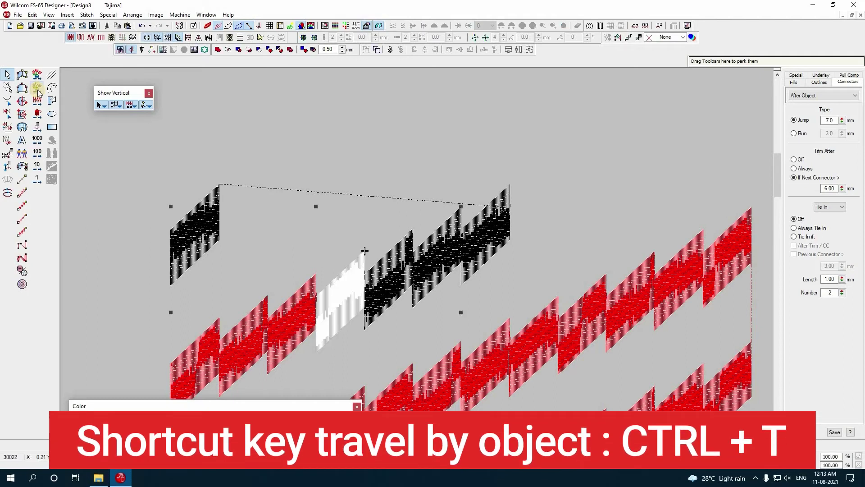
{"action": "right_click", "coordinate": [38, 93]}
{"action": "right_click", "coordinate": [38, 92]}
{"action": "right_click", "coordinate": [38, 92]}
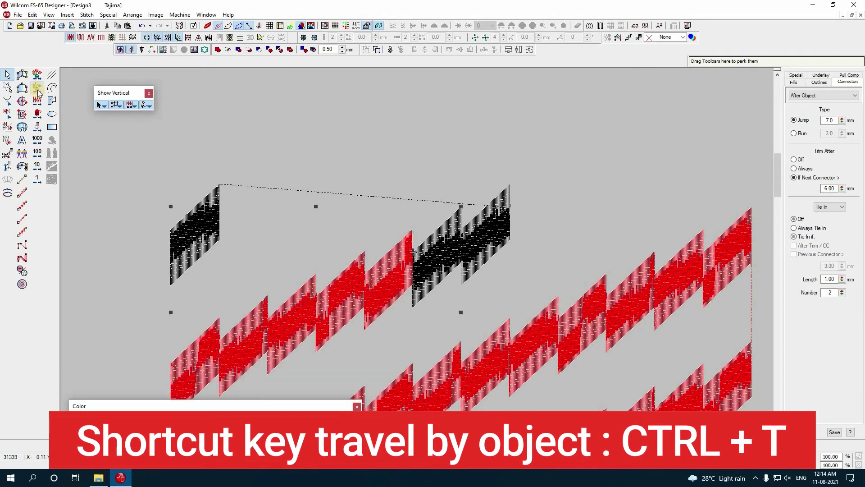
{"action": "right_click", "coordinate": [37, 93]}
{"action": "right_click", "coordinate": [38, 93]}
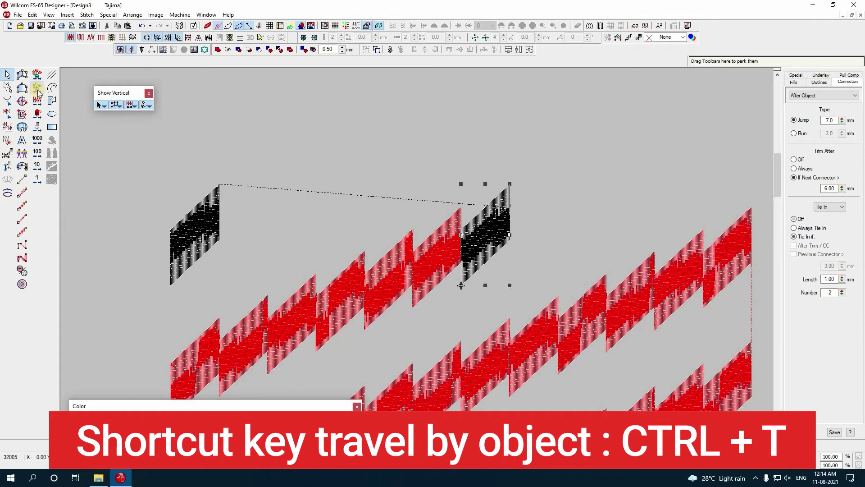
{"action": "right_click", "coordinate": [38, 92]}
Select the uppermost block at the end of the jump line, clear the selection, and travel back by one object.
{"action": "left_click", "coordinate": [500, 222]}
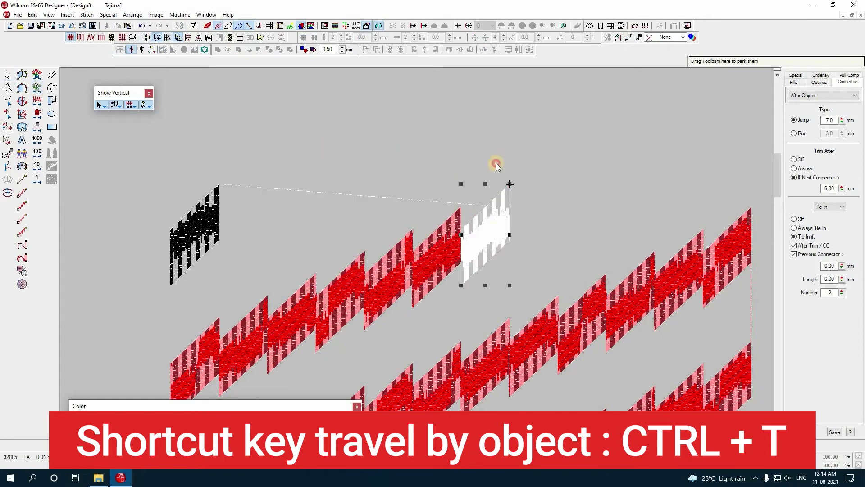
{"action": "key", "text": "Escape"}
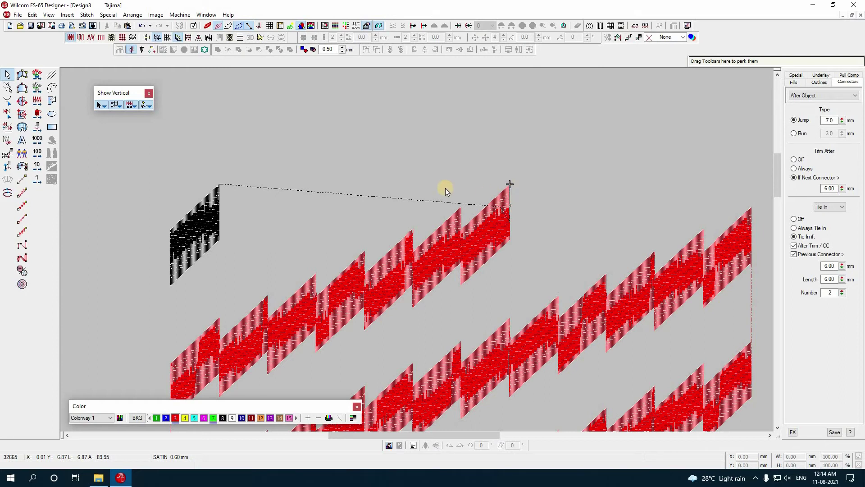
{"action": "key", "text": "ctrl+Left"}
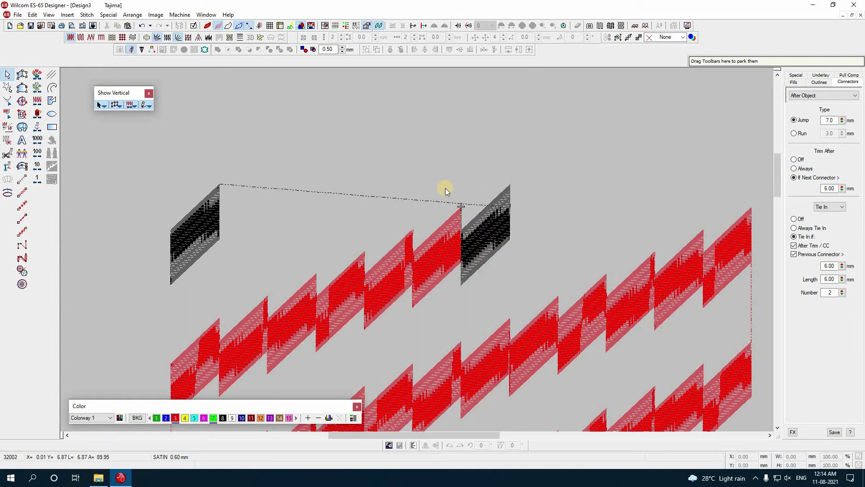
Travel backward from the uppermost block of the row to the start of the second-highest block.
{"action": "key", "text": "slash"}
{"action": "key", "text": "Left"}
{"action": "key", "text": "Left"}
{"action": "key", "text": "Left"}
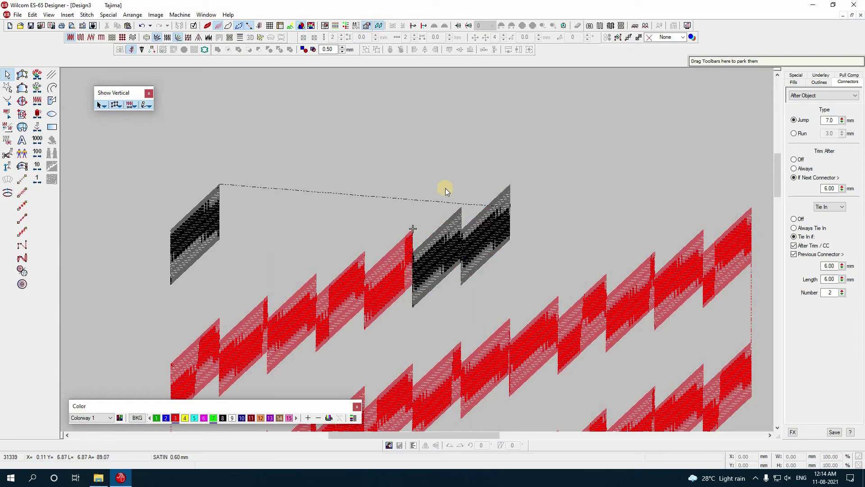
Travel forward through the row's two uppermost blocks while selecting each one, and clear the selection.
{"action": "key", "text": "ctrl+Right"}
{"action": "key", "text": "ctrl+Right"}
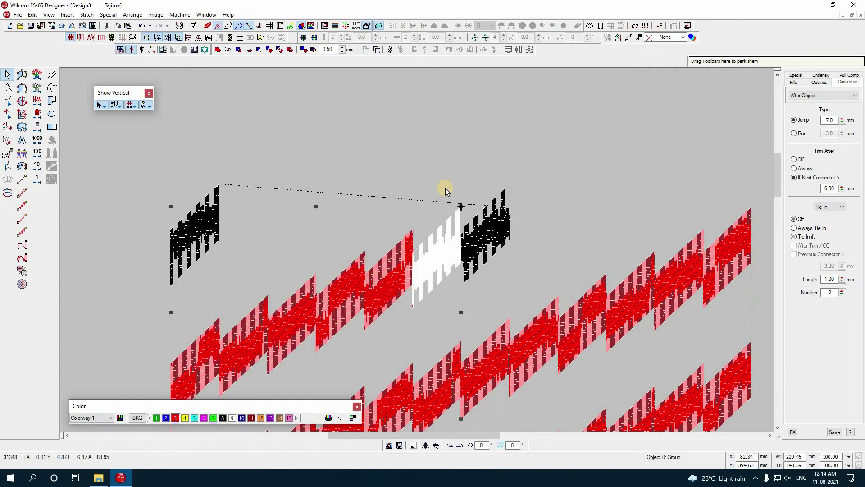
{"action": "key", "text": "ctrl+Right"}
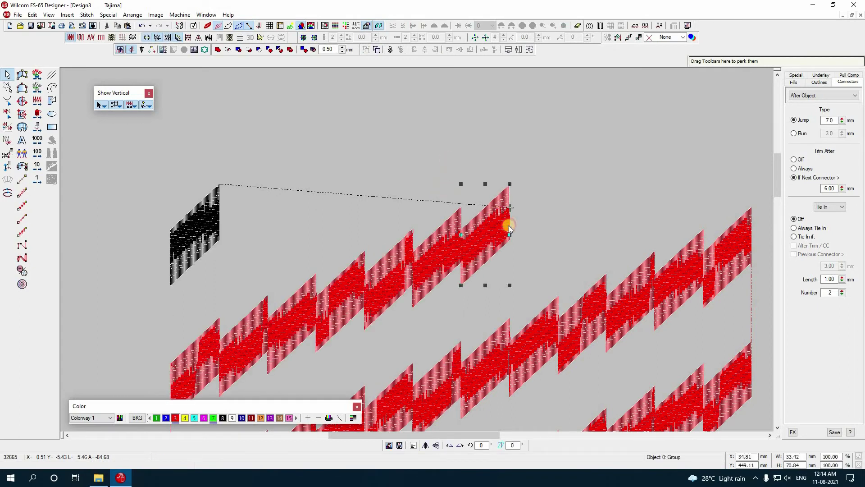
{"action": "key", "text": "ctrl+Right"}
{"action": "left_click", "coordinate": [198, 155]}
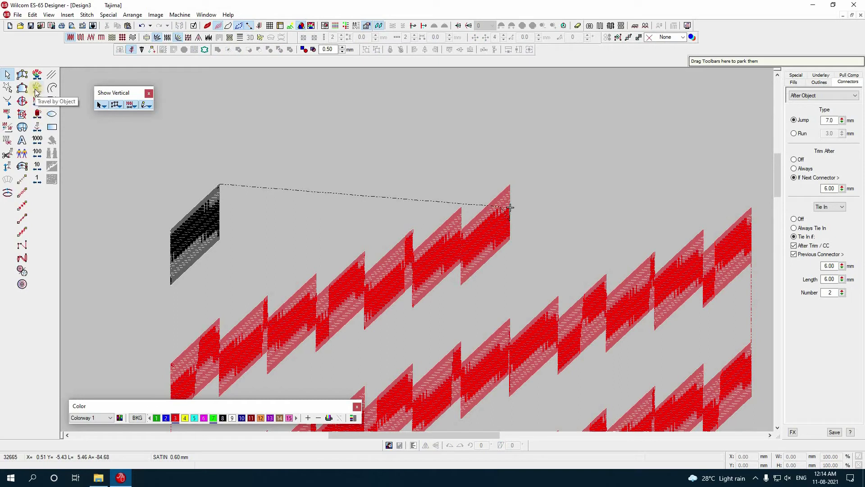
Travel backward with Travel by Segment through the three uppermost blocks of the row below the jump line.
{"action": "mouse_move", "coordinate": [39, 92]}
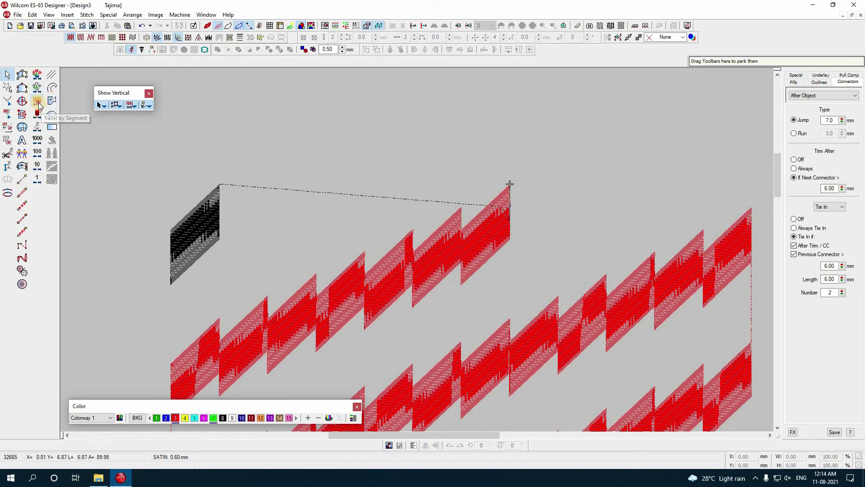
{"action": "right_click", "coordinate": [39, 106]}
{"action": "right_click", "coordinate": [39, 106]}
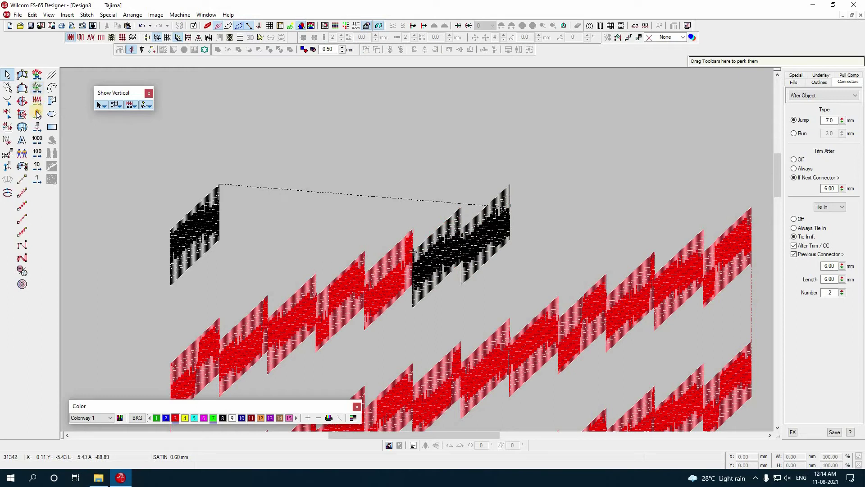
{"action": "right_click", "coordinate": [38, 108]}
{"action": "right_click", "coordinate": [38, 108]}
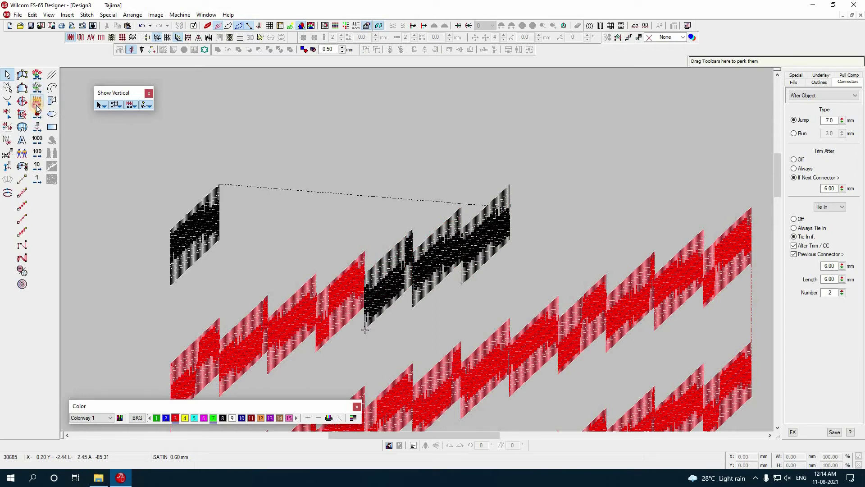
{"action": "right_click", "coordinate": [37, 108]}
{"action": "left_click", "coordinate": [37, 108]}
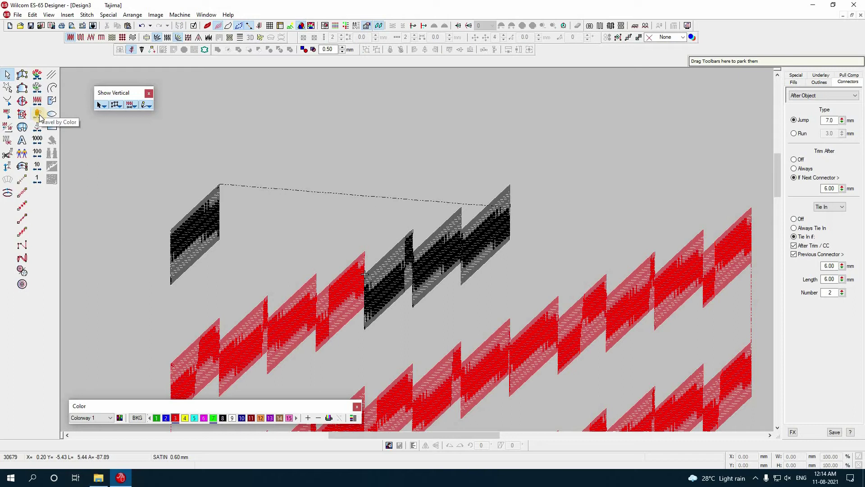
Use Travel by Color to go back to the green-to-red color change, forward to the design's end, and back again.
{"action": "key", "text": "shift+z"}
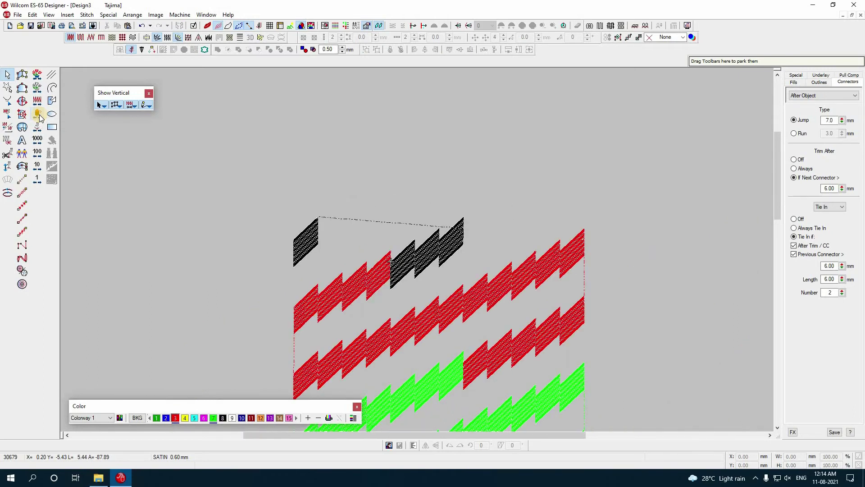
{"action": "left_click", "coordinate": [40, 118]}
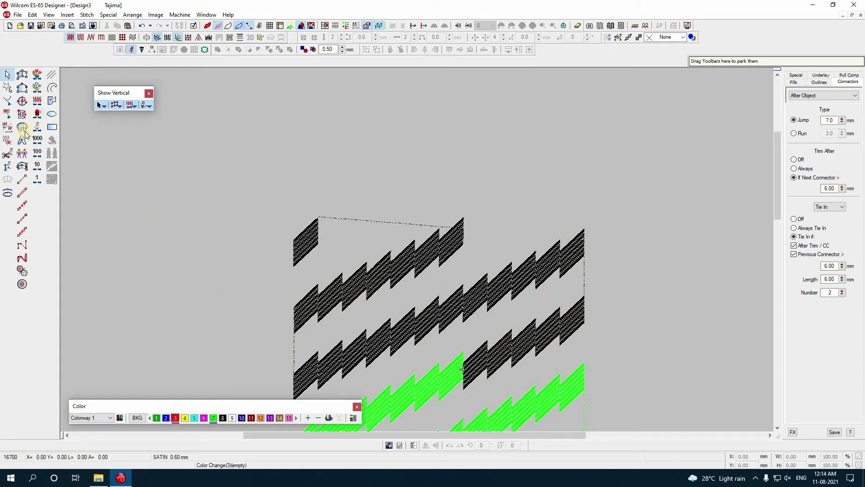
{"action": "left_click", "coordinate": [40, 119]}
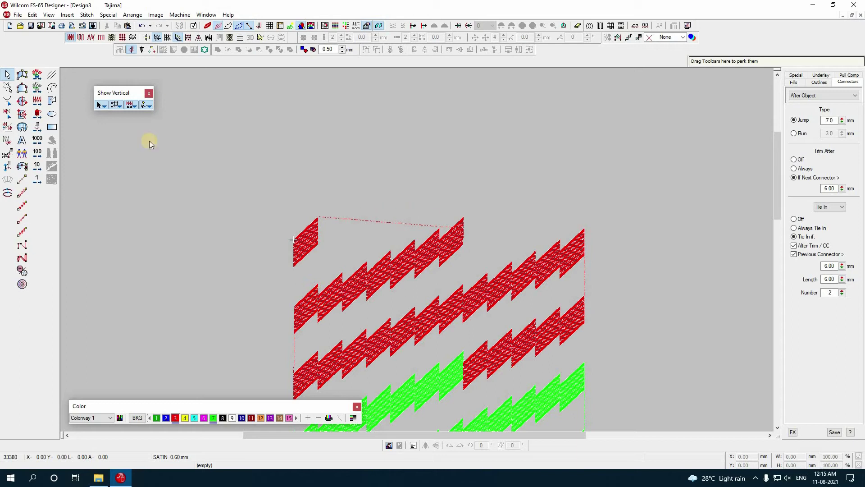
{"action": "left_click", "coordinate": [40, 119]}
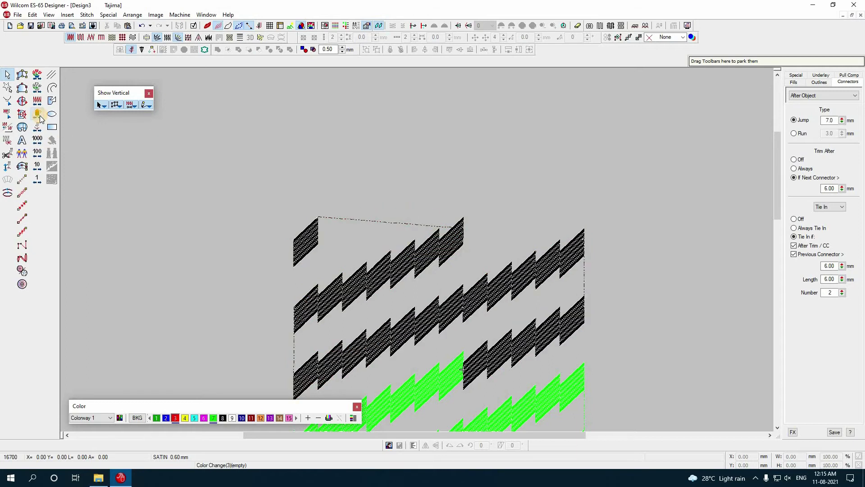
Alternate forward and backward with Travel by Color between the start and end of the red section, finishing at the design's end.
{"action": "left_click", "coordinate": [40, 119]}
{"action": "right_click", "coordinate": [40, 119]}
{"action": "left_click", "coordinate": [40, 118]}
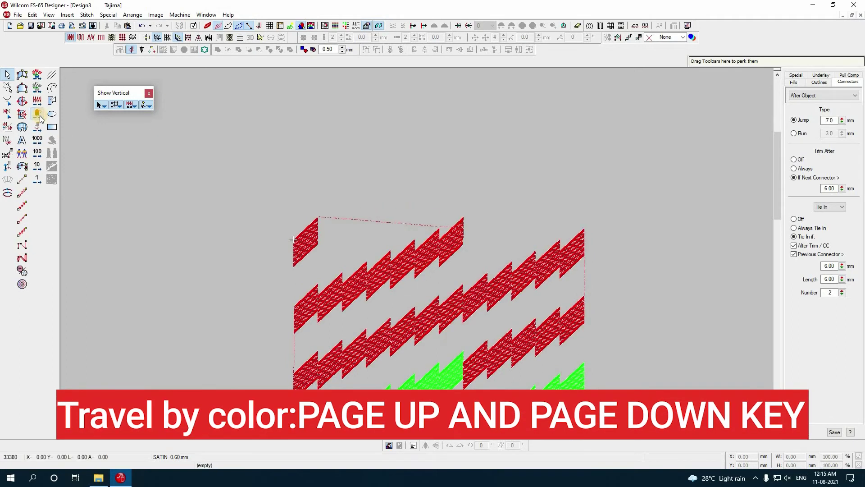
{"action": "right_click", "coordinate": [40, 118]}
{"action": "left_click", "coordinate": [40, 119]}
{"action": "right_click", "coordinate": [41, 118]}
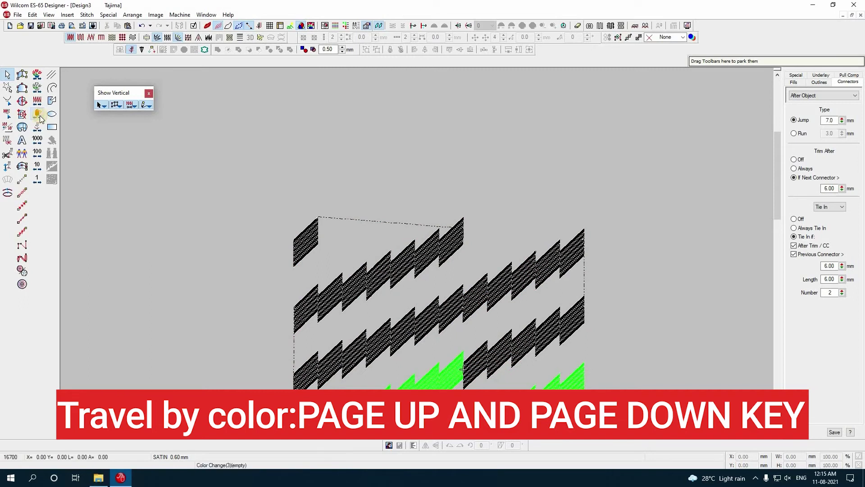
{"action": "right_click", "coordinate": [41, 119]}
{"action": "left_click", "coordinate": [40, 119]}
{"action": "key", "text": "Page_Up"}
{"action": "right_click", "coordinate": [40, 118]}
{"action": "right_click", "coordinate": [40, 118]}
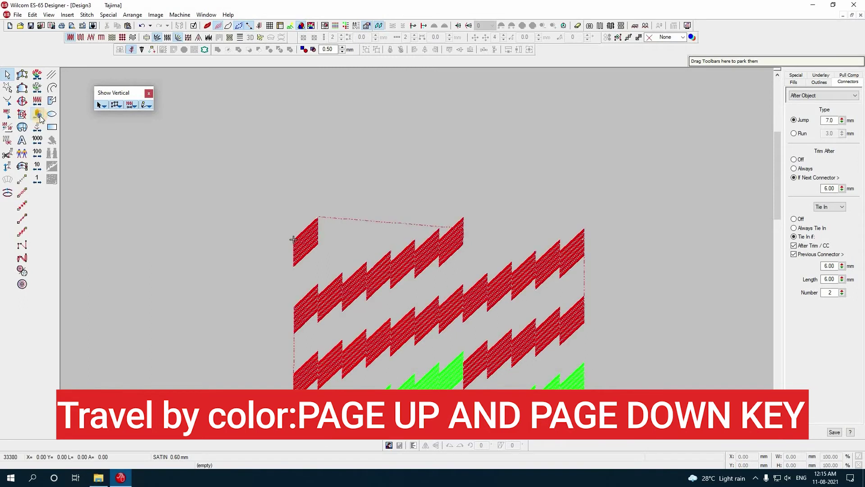